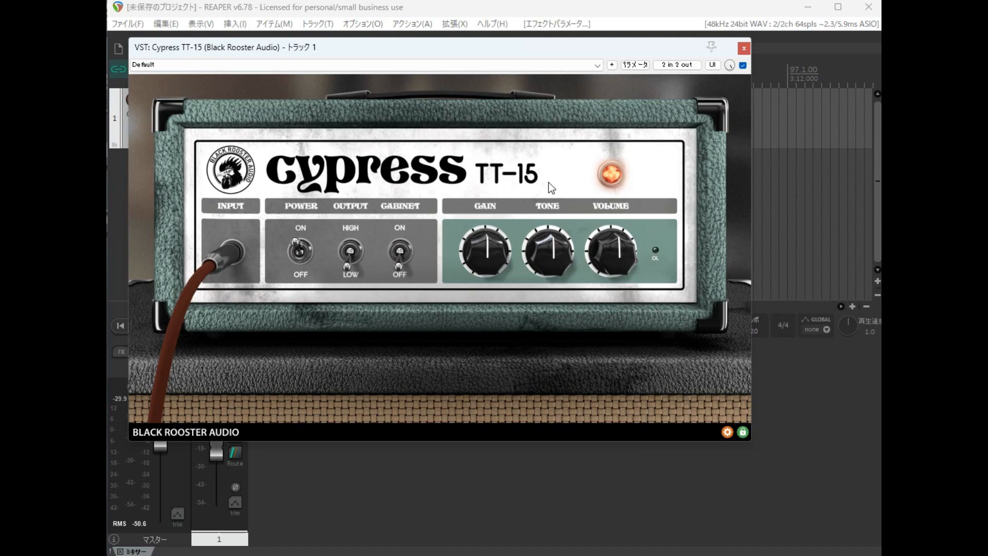
Arm track 1 for recording and play the project through the Cypress TT-15 amp plug-in to audition the sound.
drag(412, 44, 510, 159)
click(133, 100)
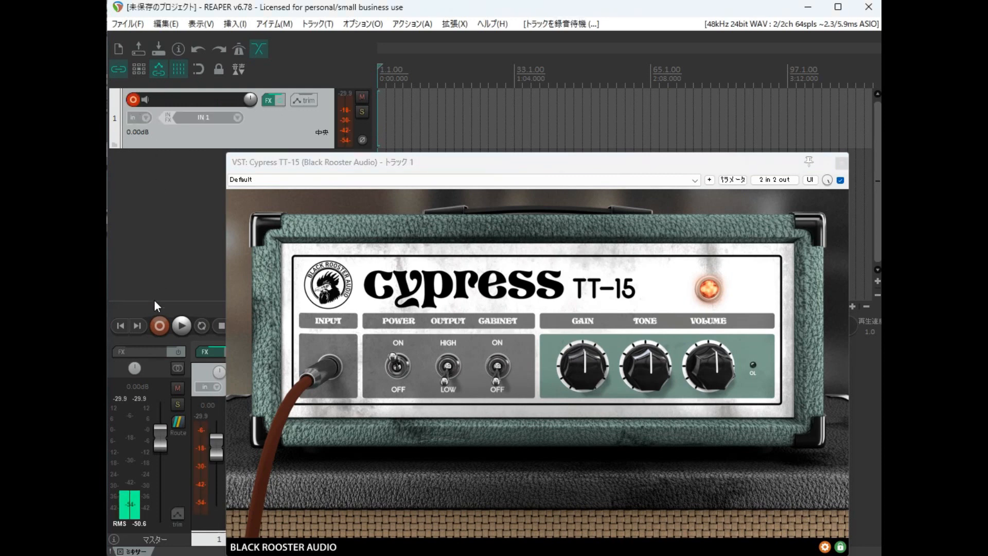
click(181, 326)
drag(473, 164, 471, 160)
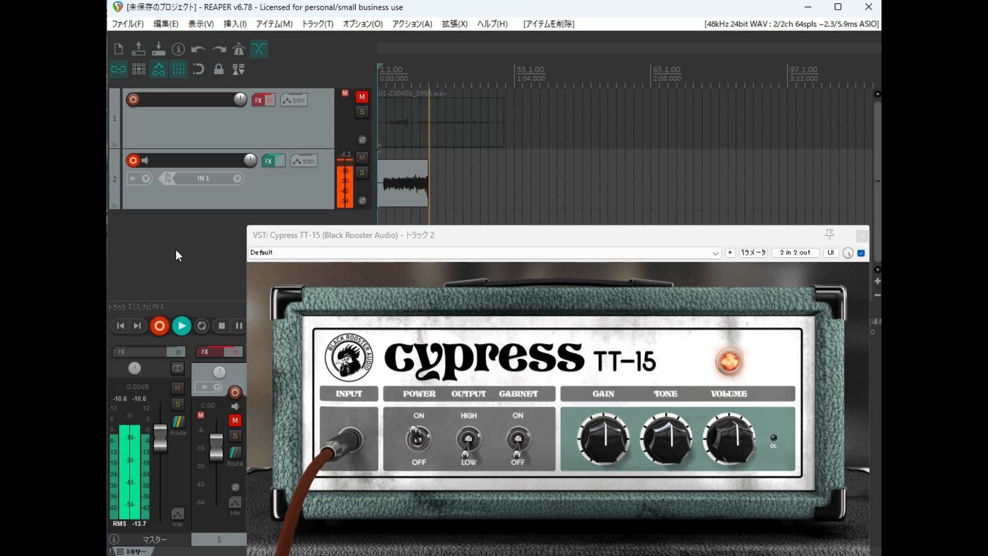
key(space)
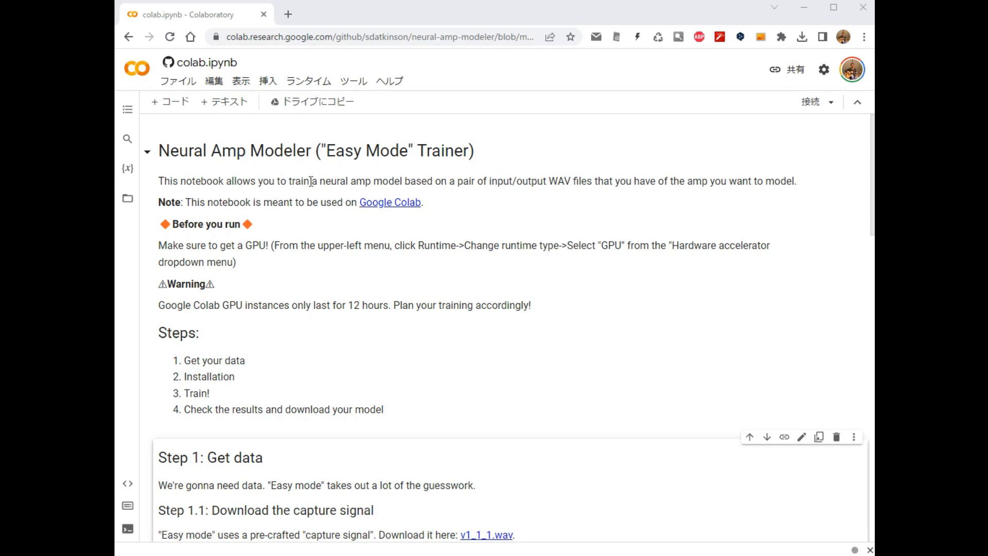
Switch to the Neural Amp Modeler Colab notebook in the browser and download the v1_1_1.wav capture signal from Step 1.1.
scroll(578, 231, down, 1)
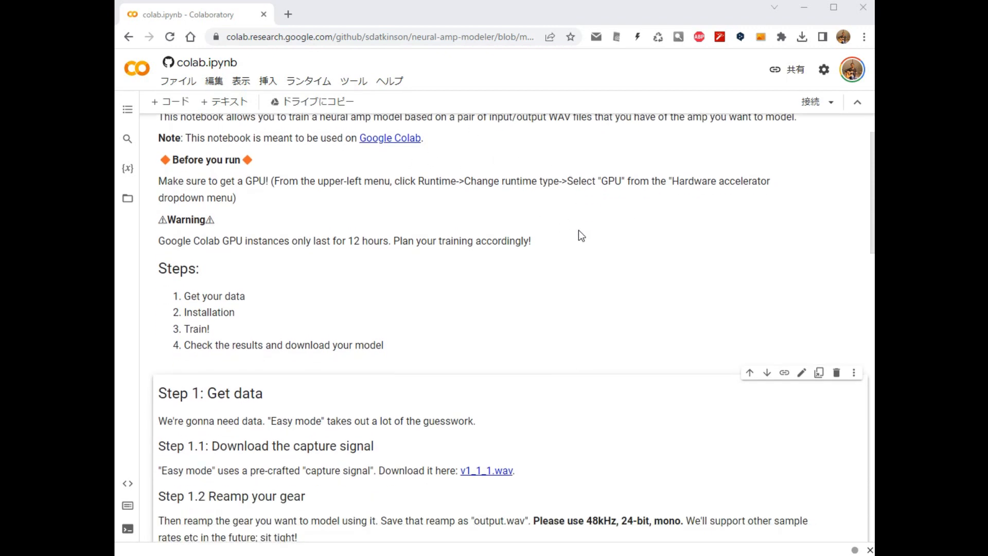
scroll(579, 234, down, 2)
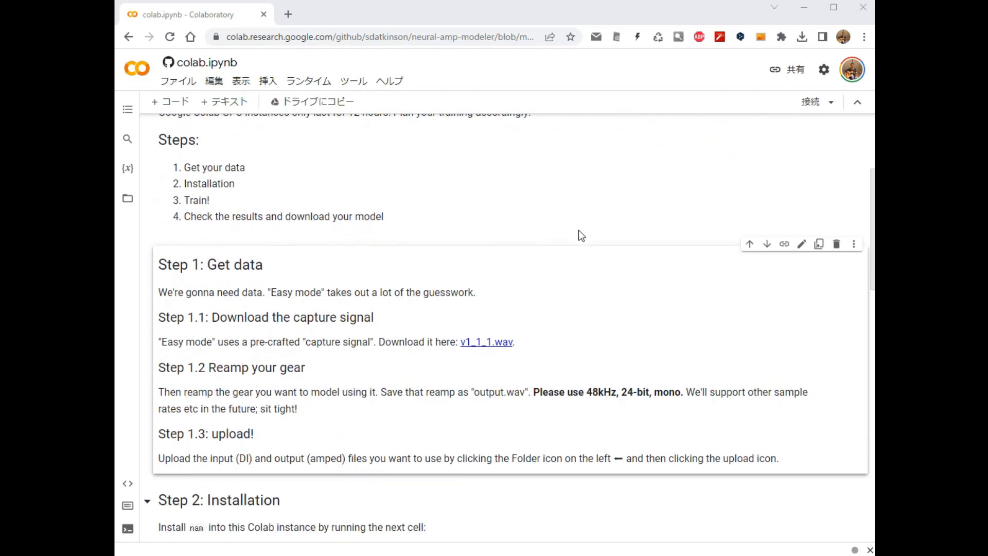
click(487, 343)
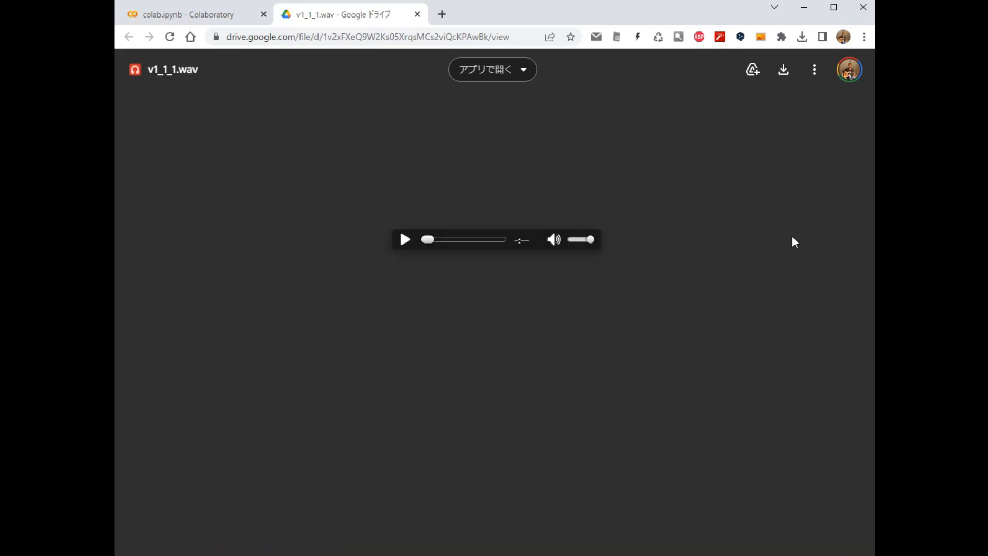
click(783, 72)
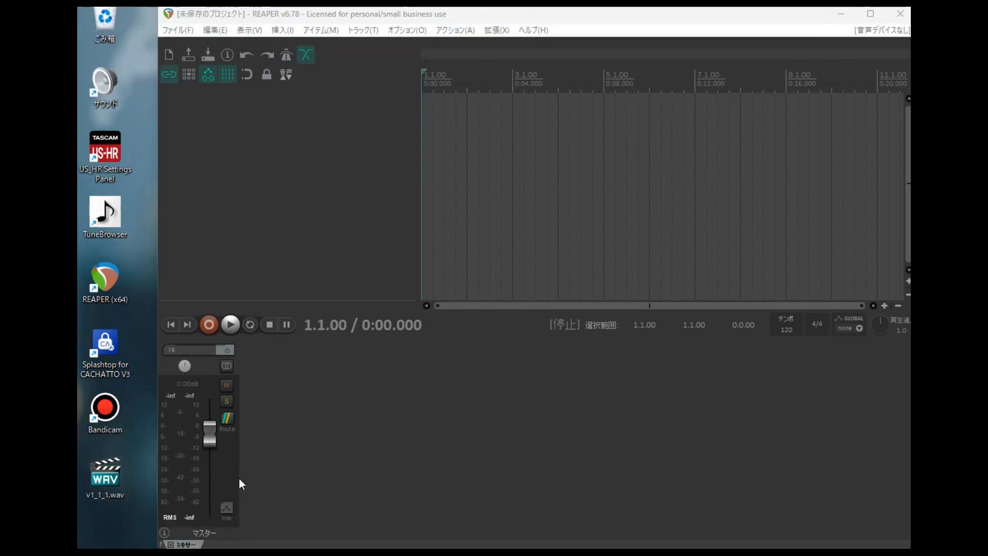
Switch to REAPER and import v1_1_1.wav from the desktop as a new track, enlarge the track and align the item to the project start.
drag(107, 477, 421, 116)
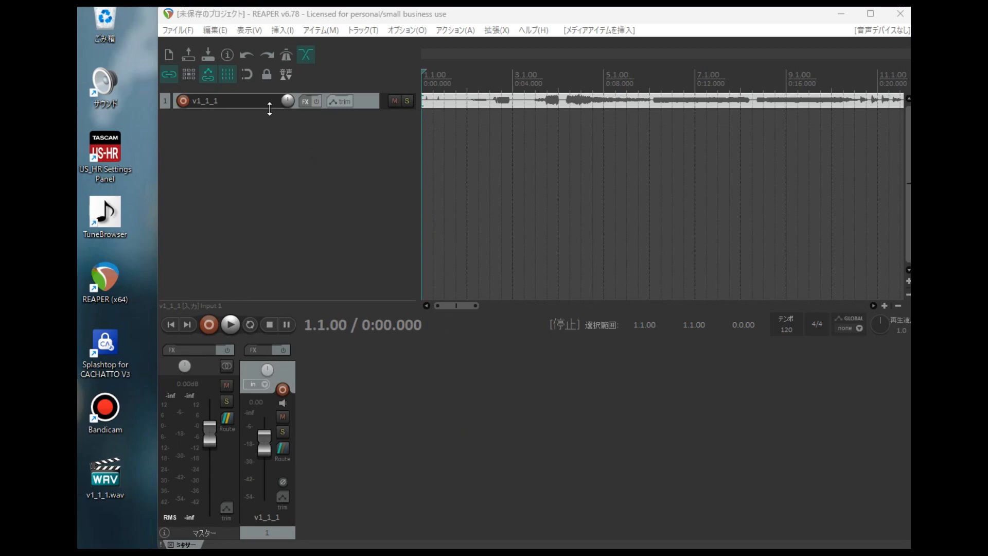
drag(270, 109, 271, 166)
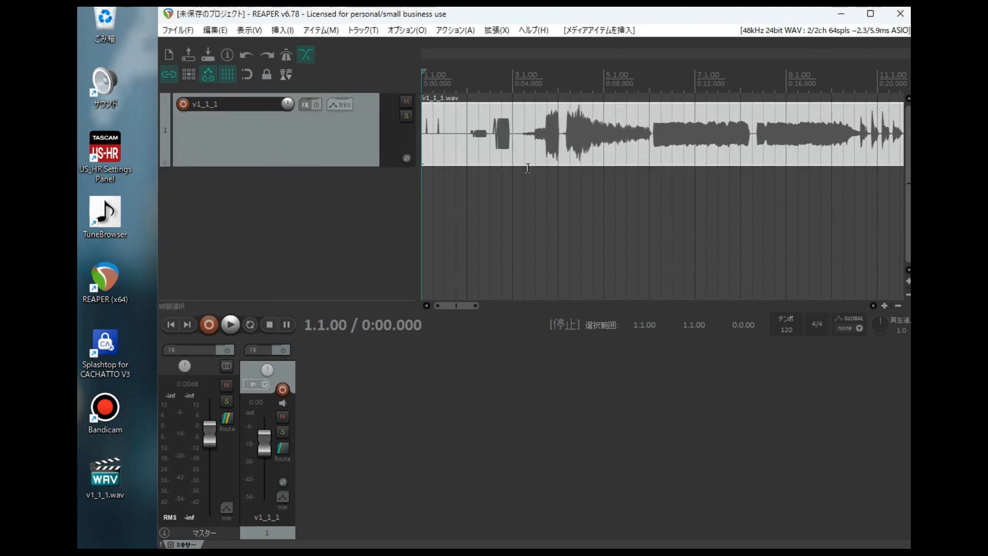
scroll(571, 173, down, 10)
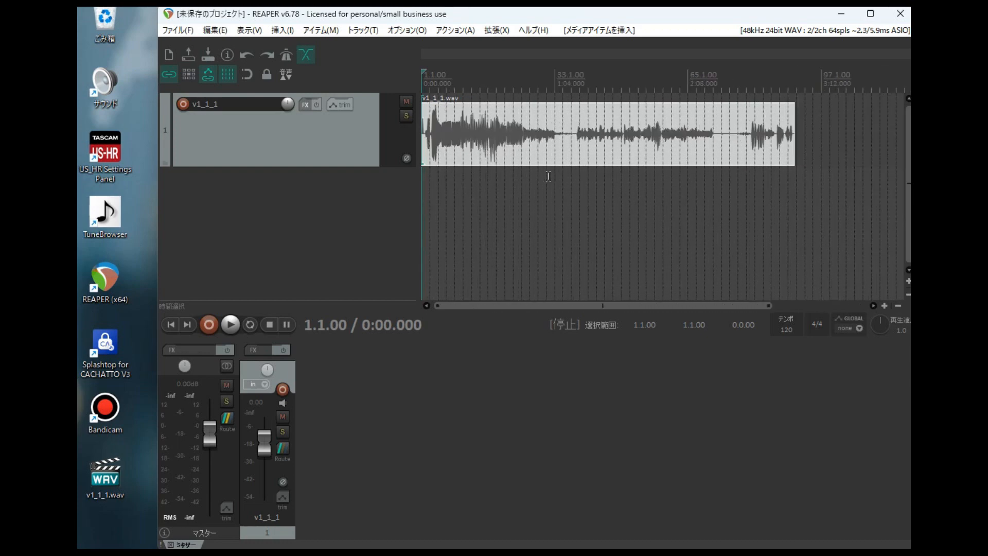
drag(500, 154, 446, 154)
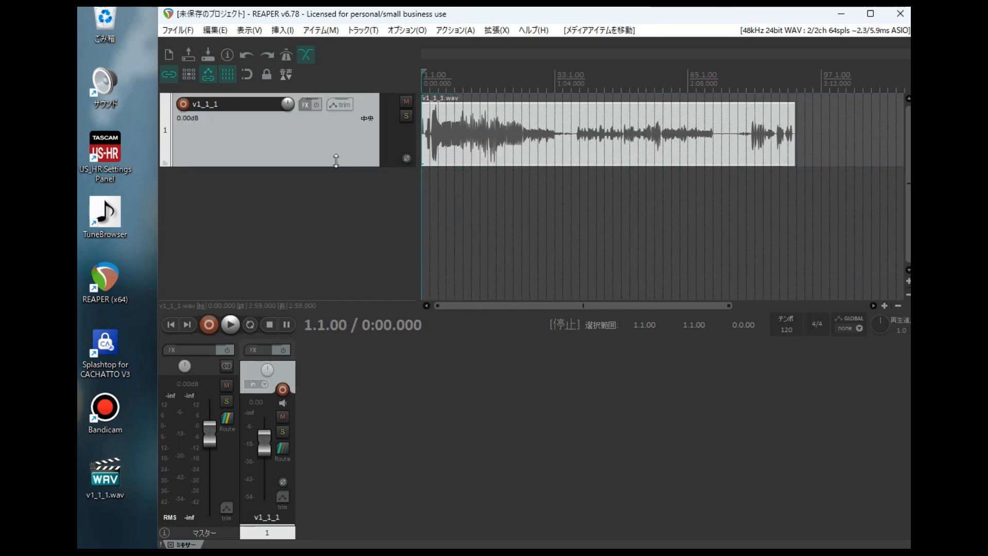
drag(336, 166, 336, 160)
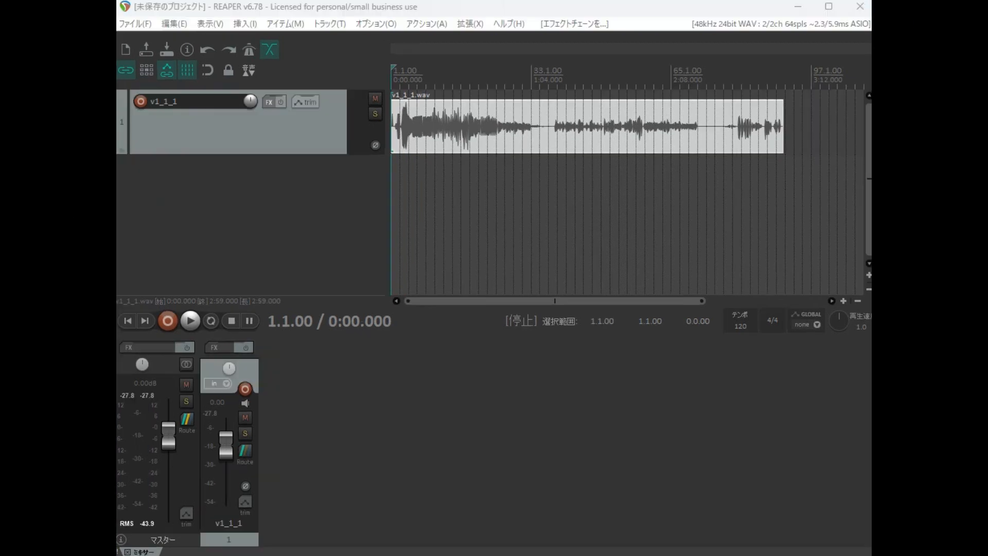
Add the Cypress TT-15 (Black Rooster Audio) VST effect to the v1_1_1 track and close its window.
click(263, 135)
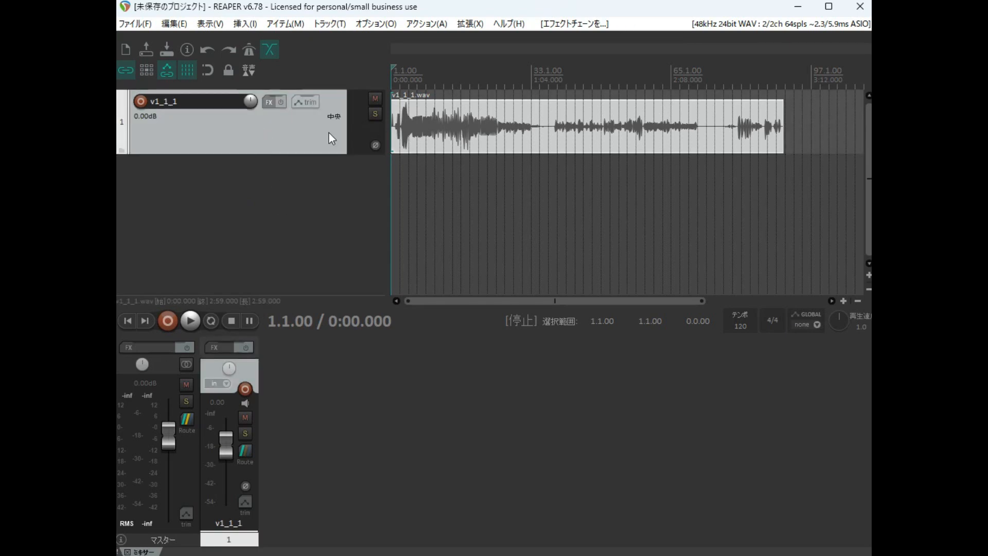
click(269, 102)
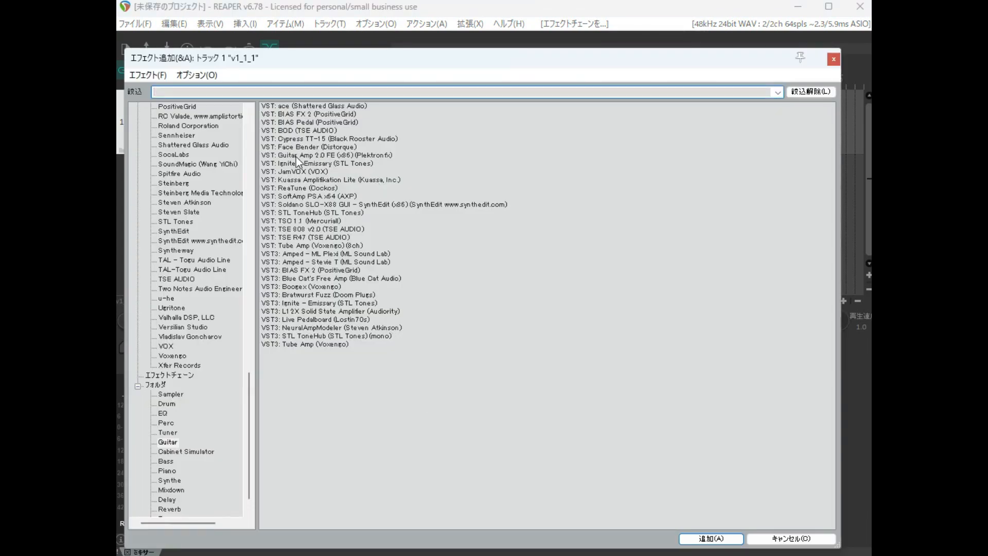
click(310, 139)
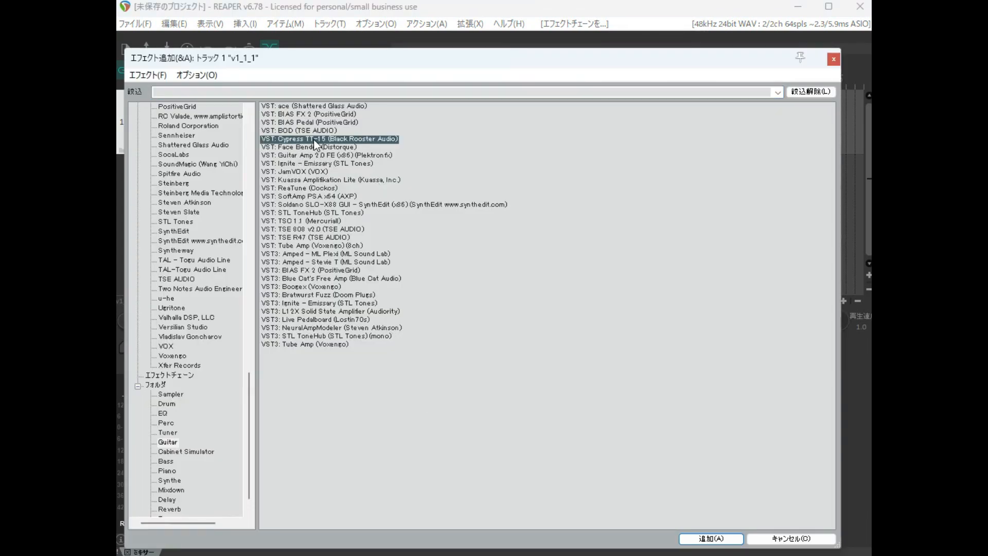
double_click(323, 138)
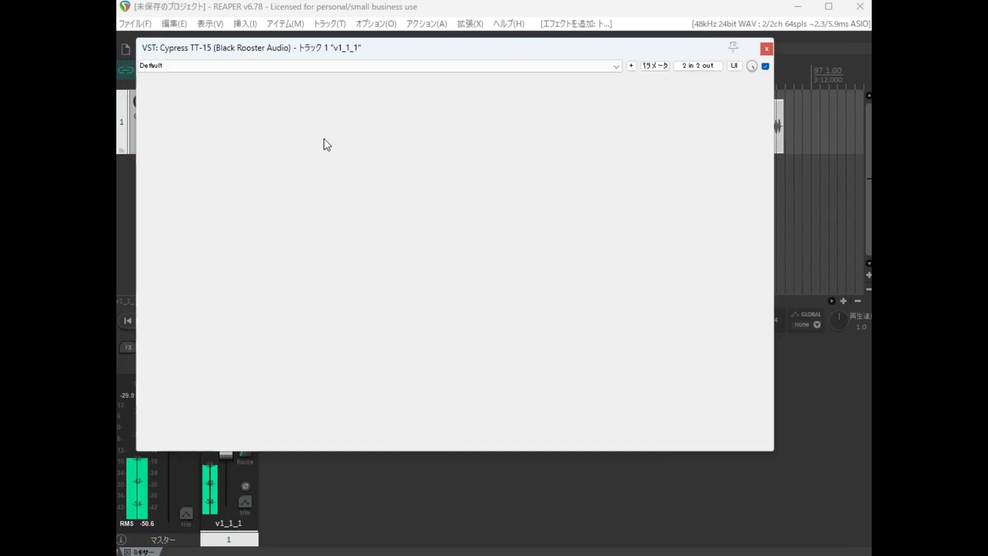
drag(496, 45, 561, 153)
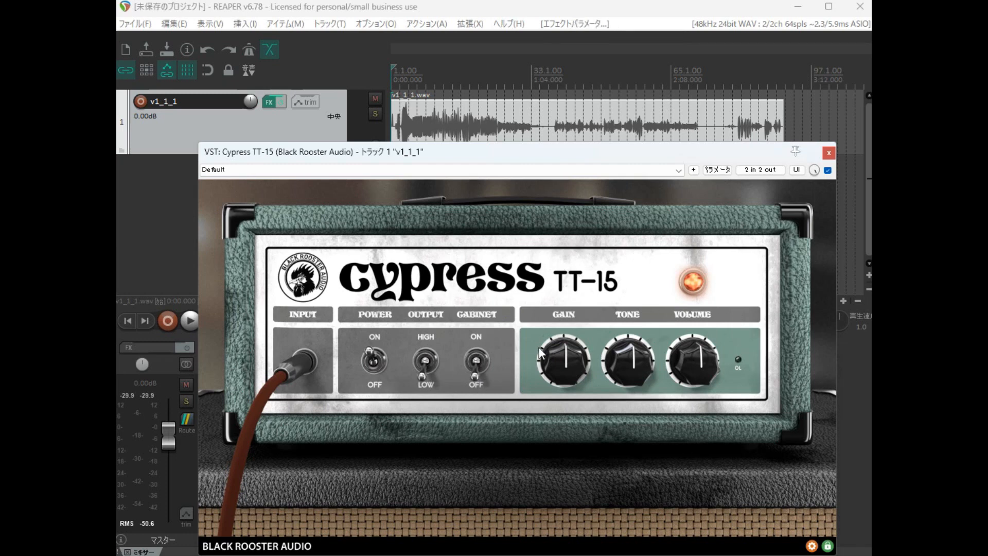
click(828, 154)
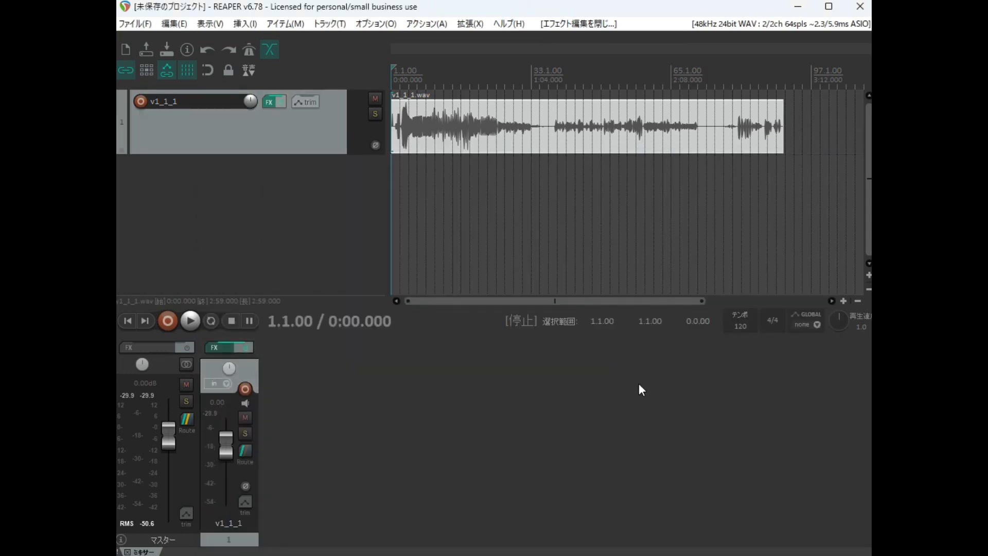
Render the entire project's master mix to untitled.wav on the desktop as a mono 48000 Hz, 24-bit PCM WAV.
click(141, 24)
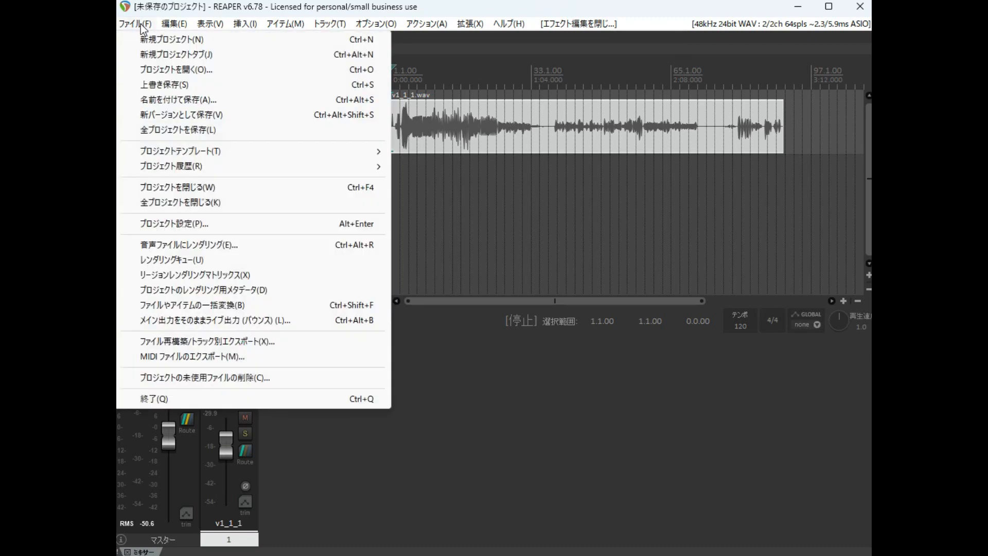
click(245, 246)
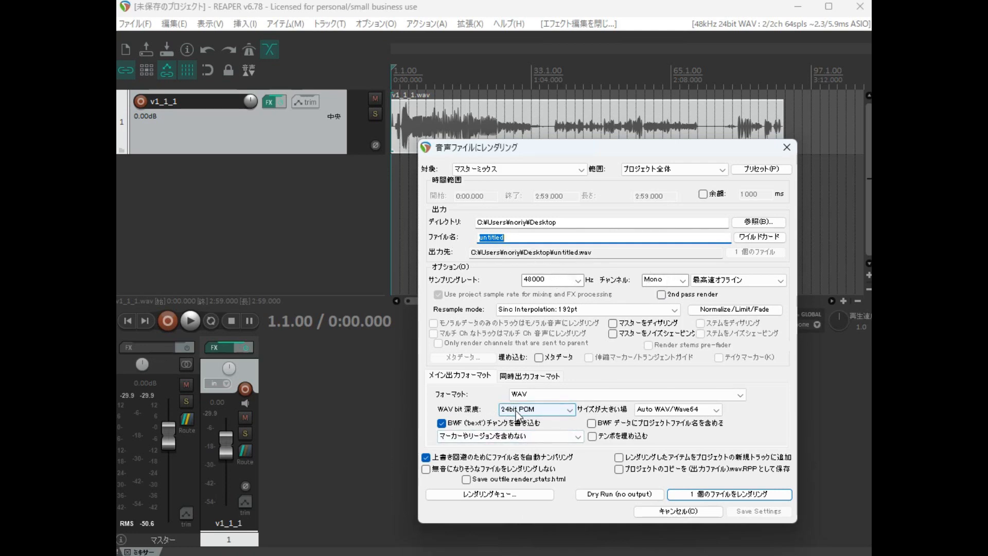
click(731, 495)
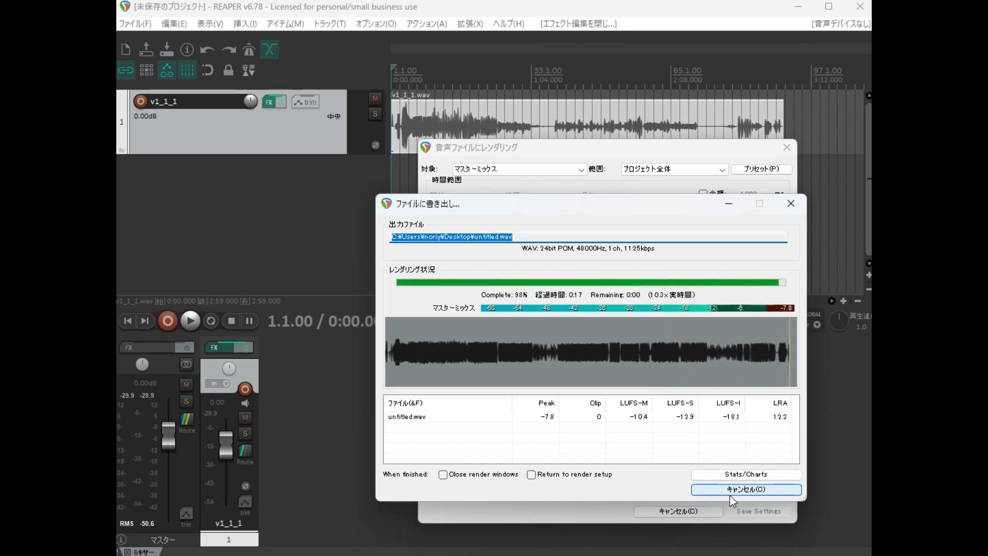
click(737, 488)
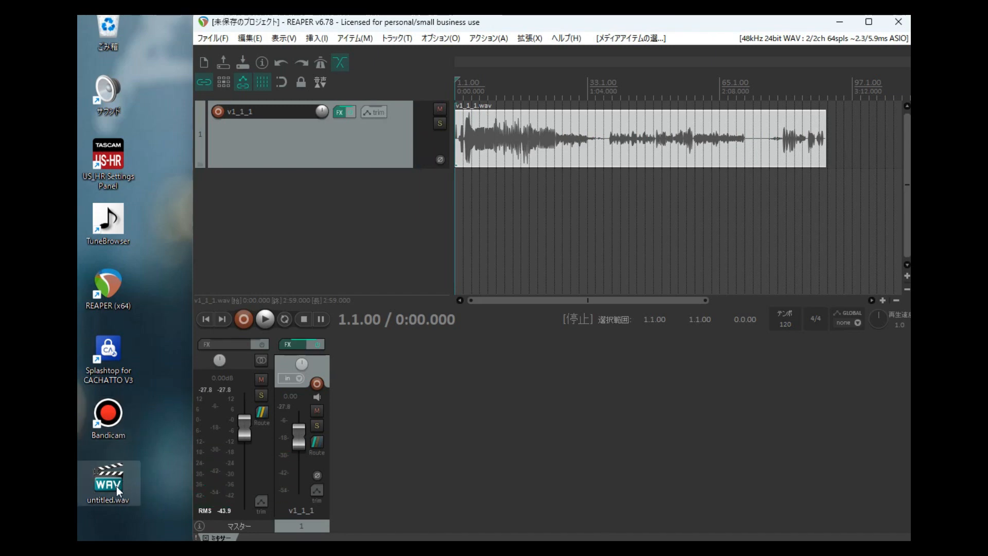
Import the rendered untitled.wav onto a new second track, enlarge that track and align the item to the project start.
drag(115, 483, 457, 263)
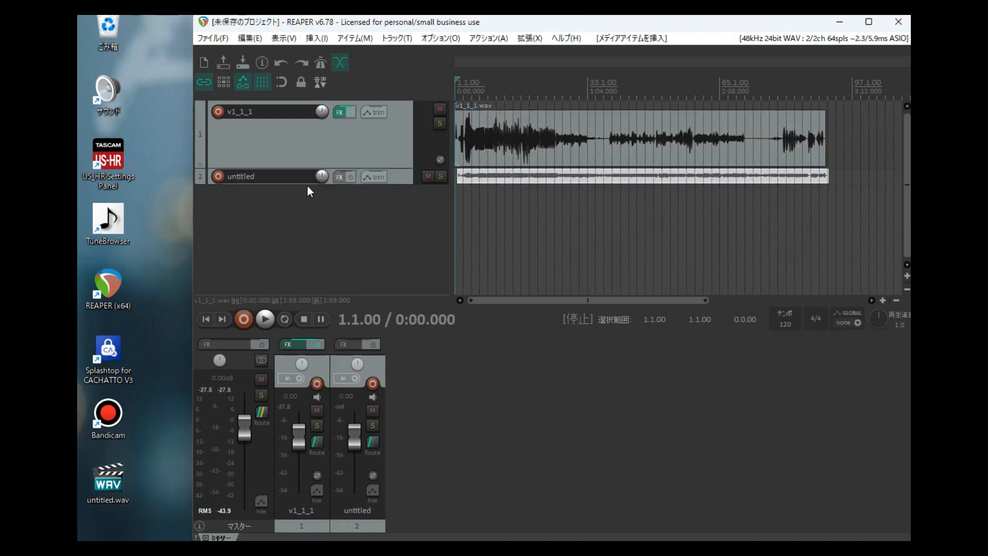
drag(305, 184, 305, 220)
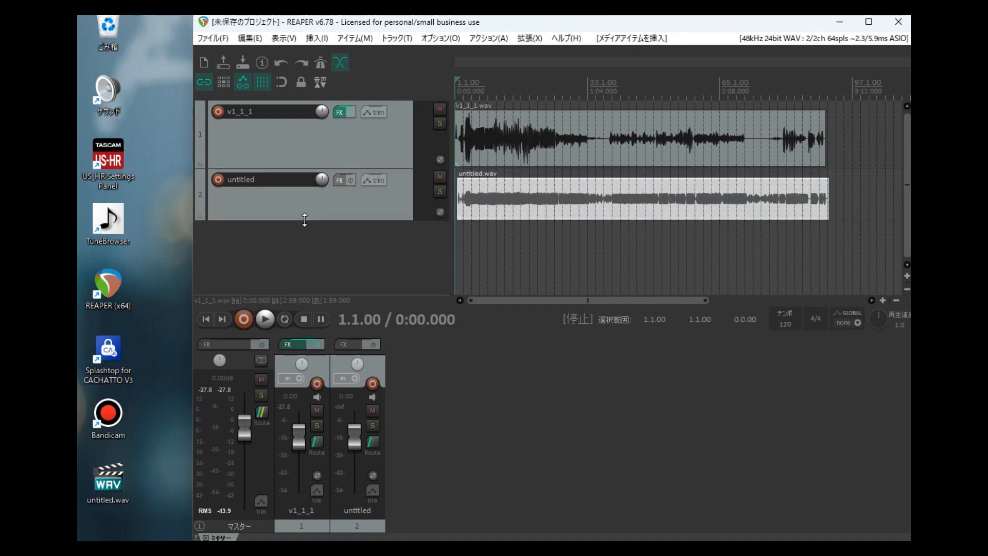
drag(511, 189, 491, 192)
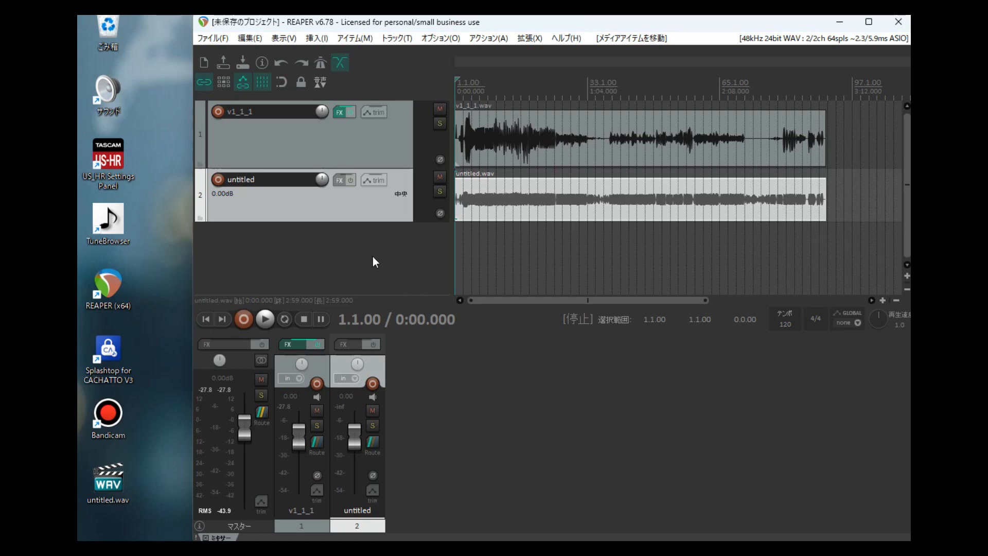
drag(368, 221, 368, 230)
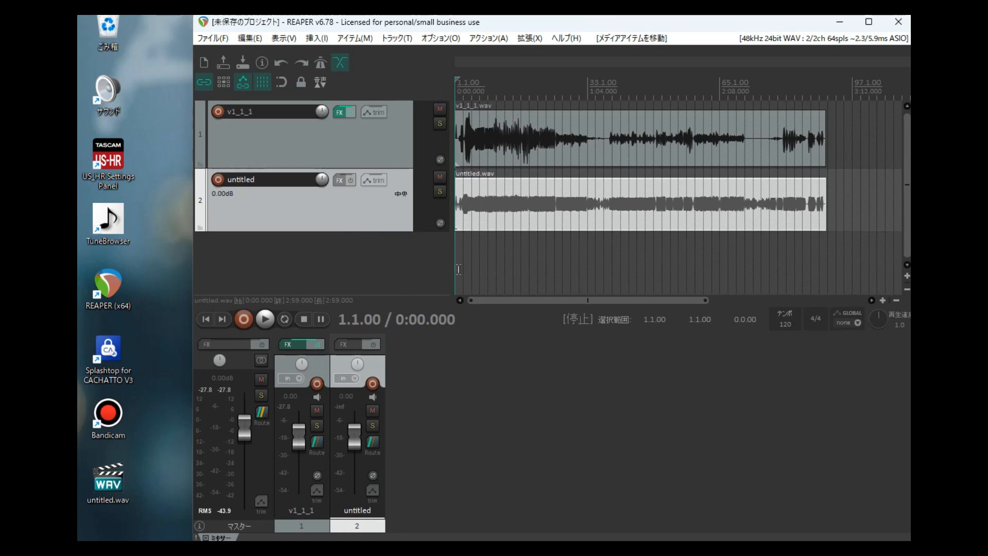
Compare the start and end positions of the v1_1_1.wav and untitled.wav items.
click(544, 147)
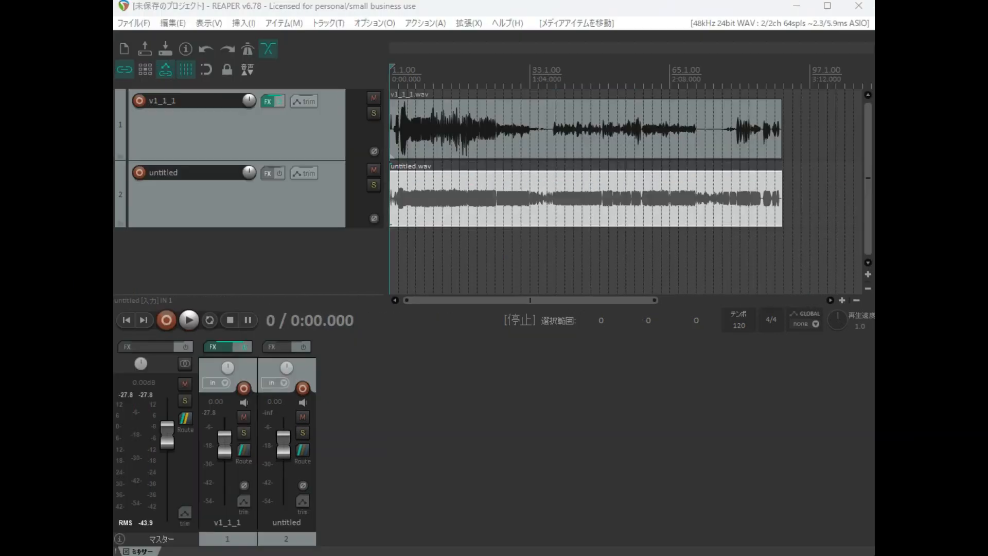
click(319, 210)
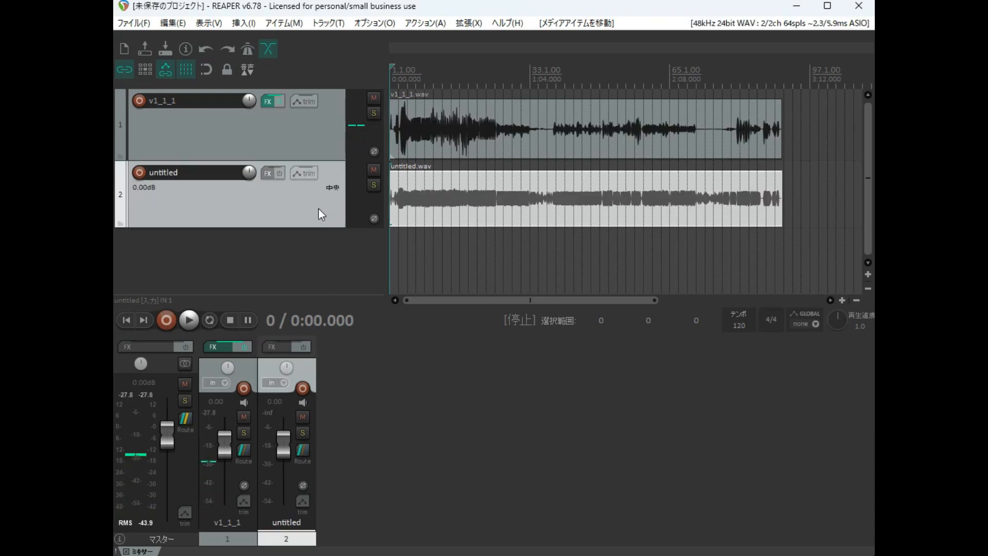
click(322, 127)
click(316, 193)
click(471, 130)
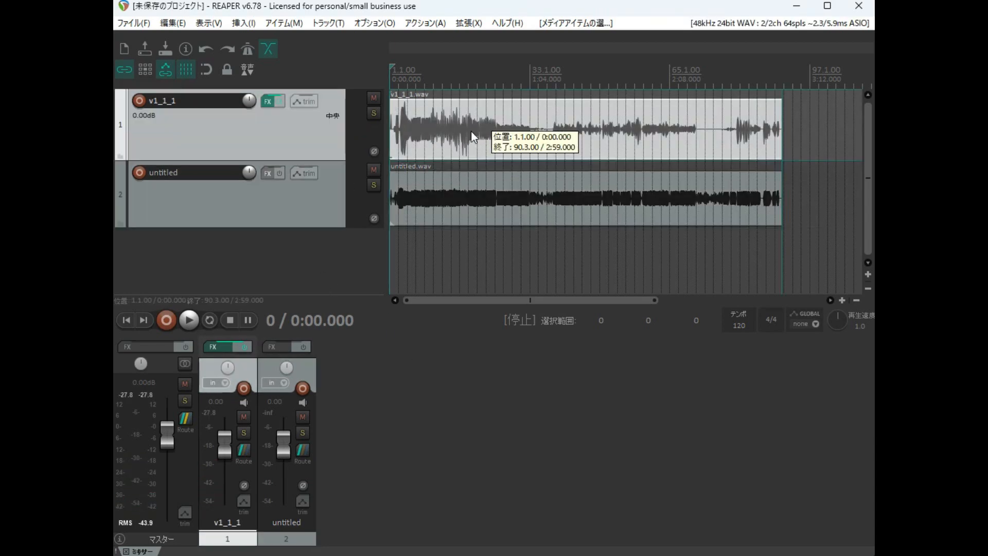
click(459, 200)
click(457, 143)
click(446, 199)
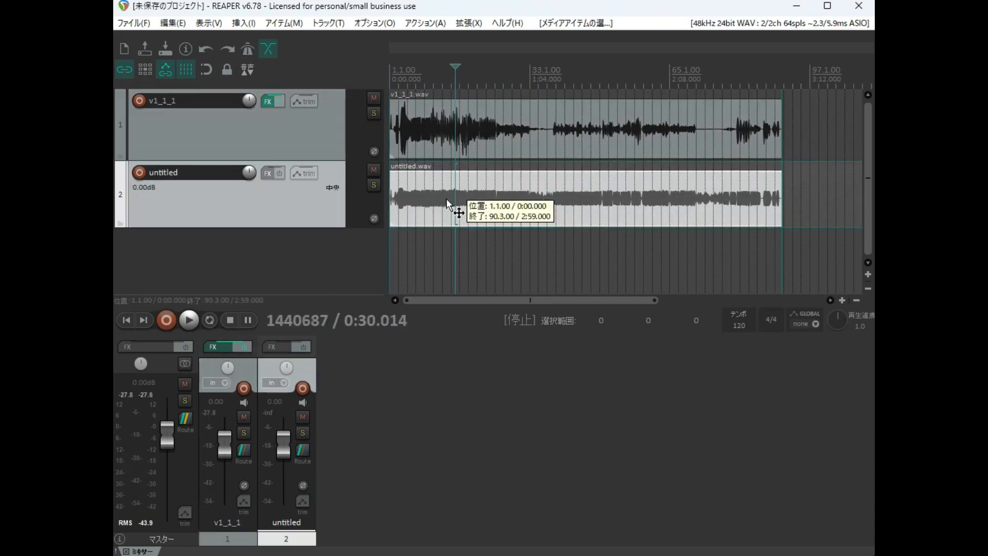
click(447, 199)
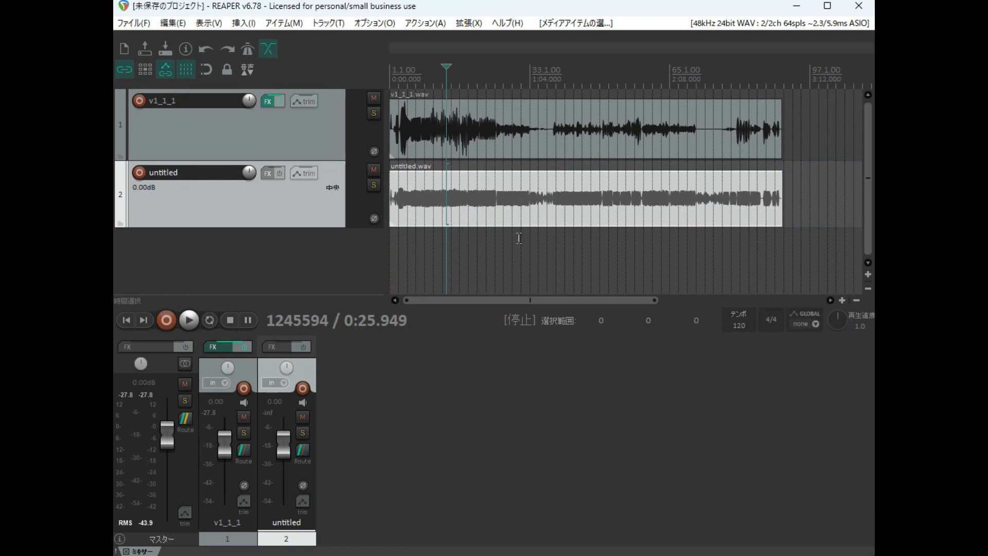
Normalize the untitled.wav item to a peak of -0.50 dB, treating each item separately.
right_click(480, 185)
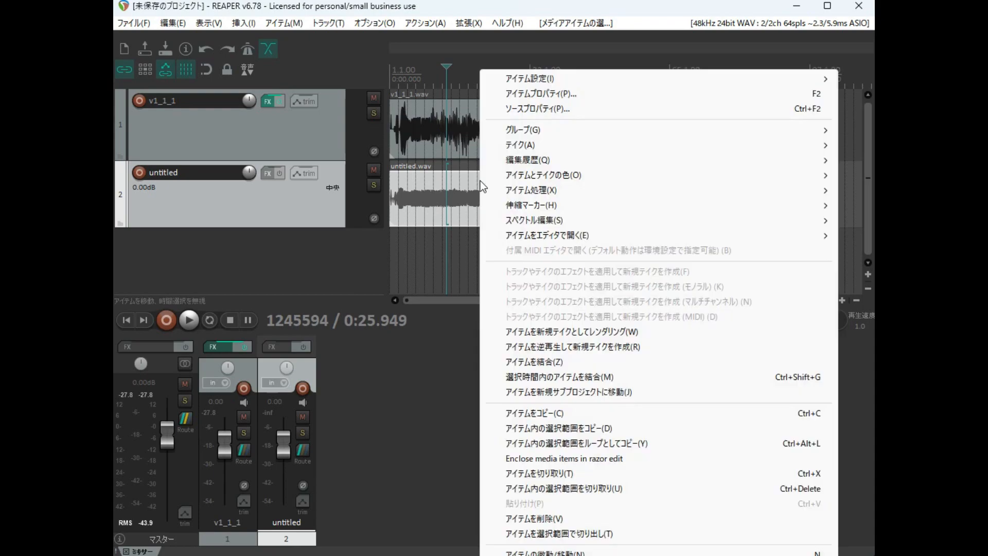
right_click(315, 202)
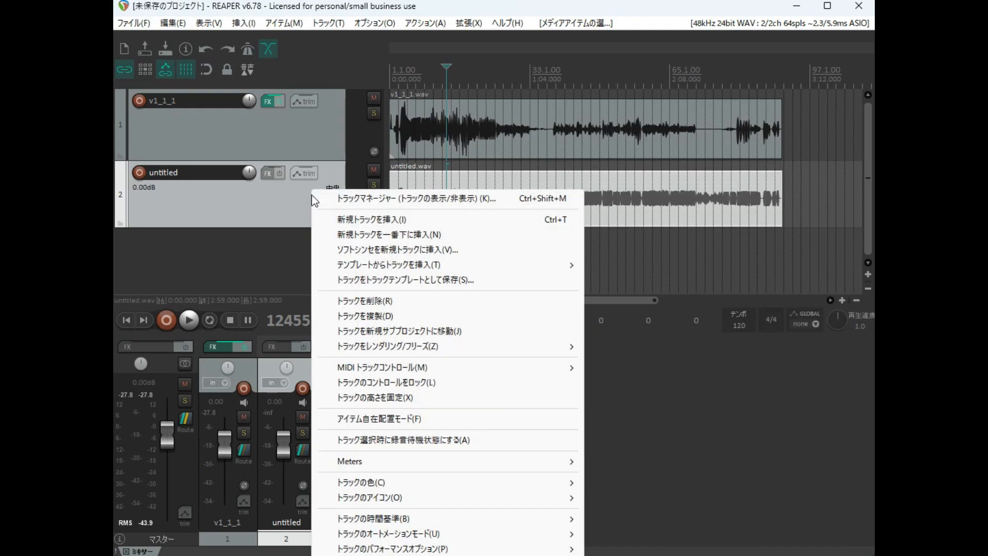
right_click(395, 178)
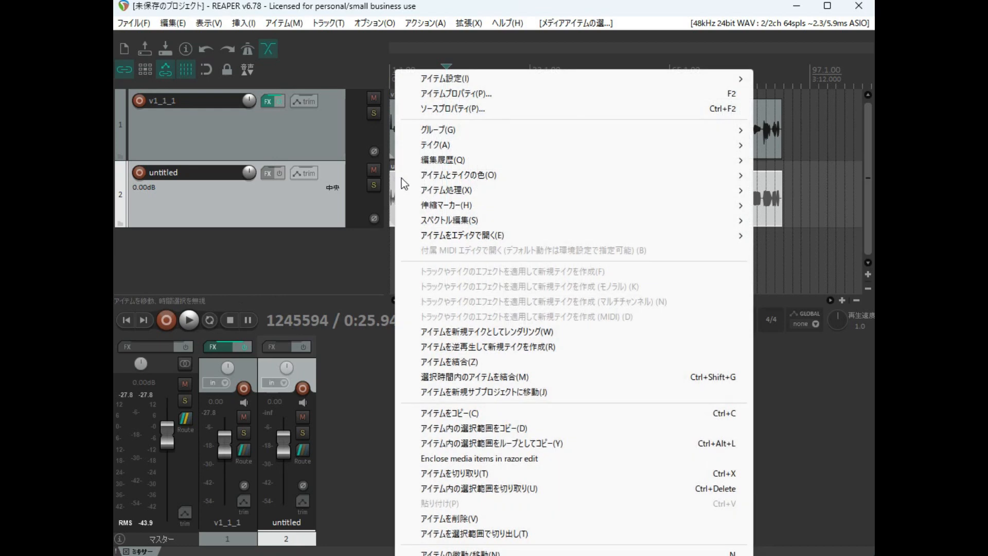
mouse_move(458, 195)
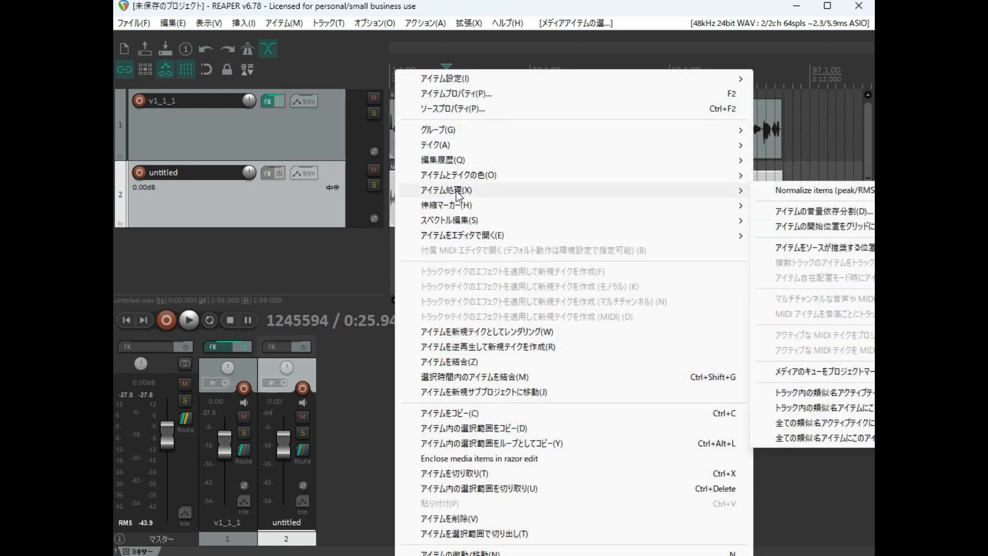
click(812, 194)
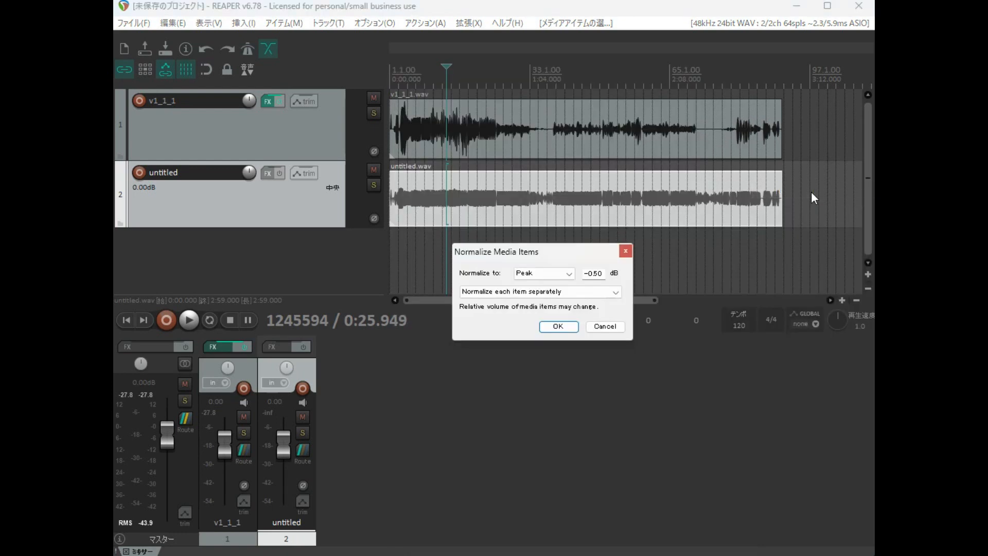
click(550, 328)
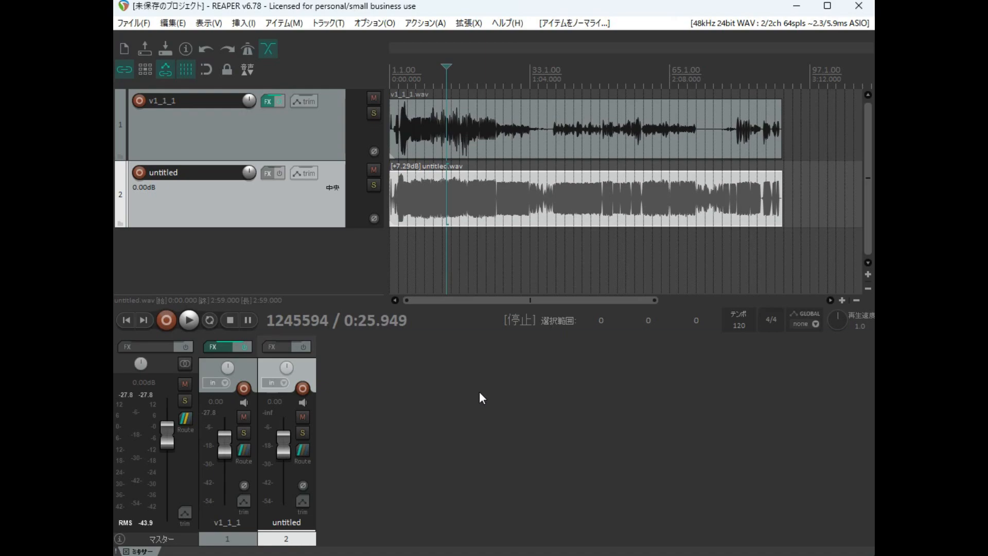
Check the source properties of the v1_1_1.wav item for its sample rate, channels, bit depth and length.
right_click(540, 130)
right_click(417, 132)
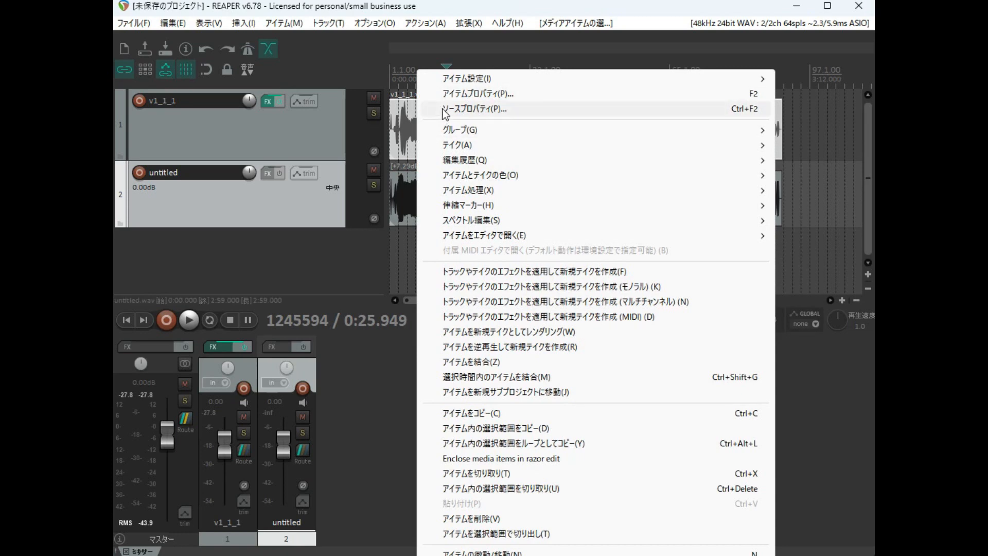
click(444, 110)
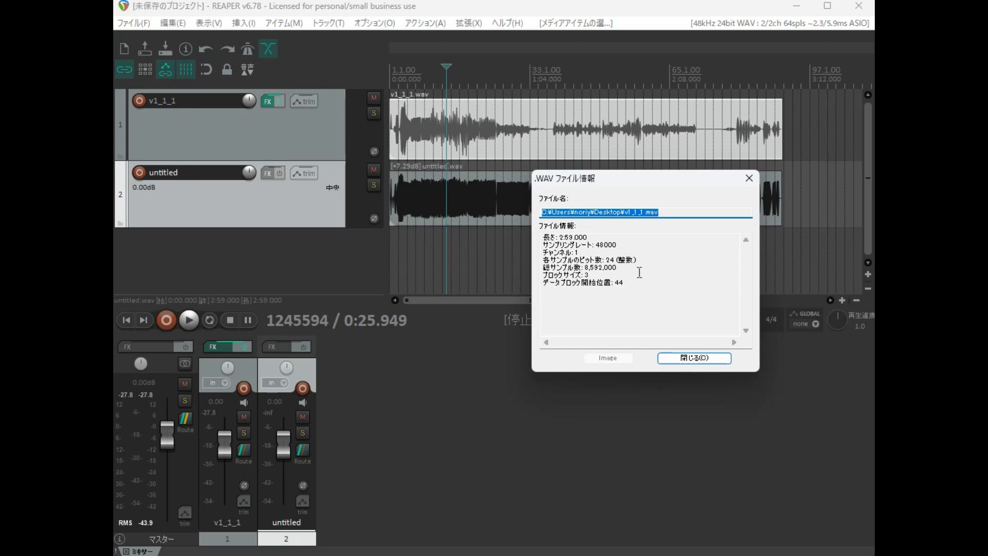
click(692, 357)
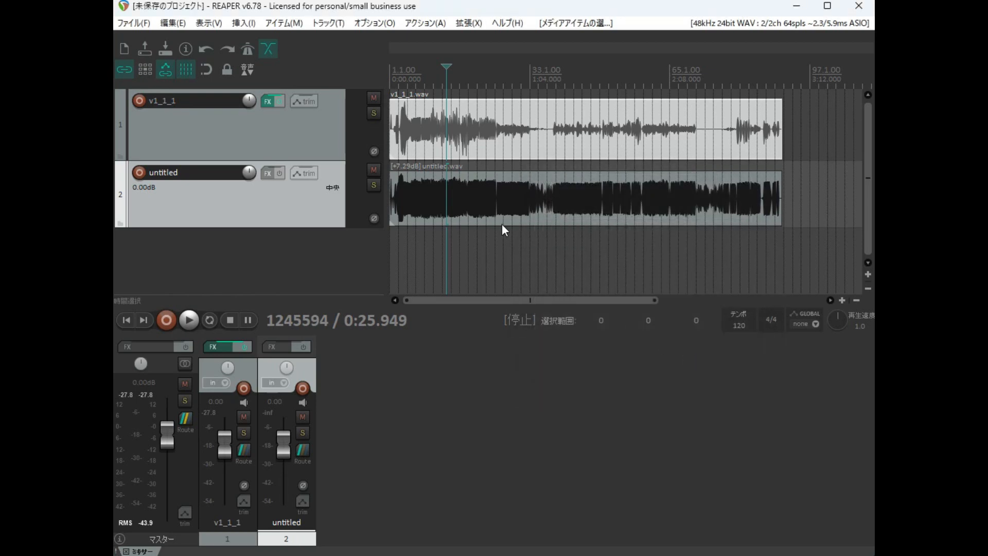
Check the source properties of the untitled.wav item against those of the capture signal.
click(451, 203)
right_click(480, 194)
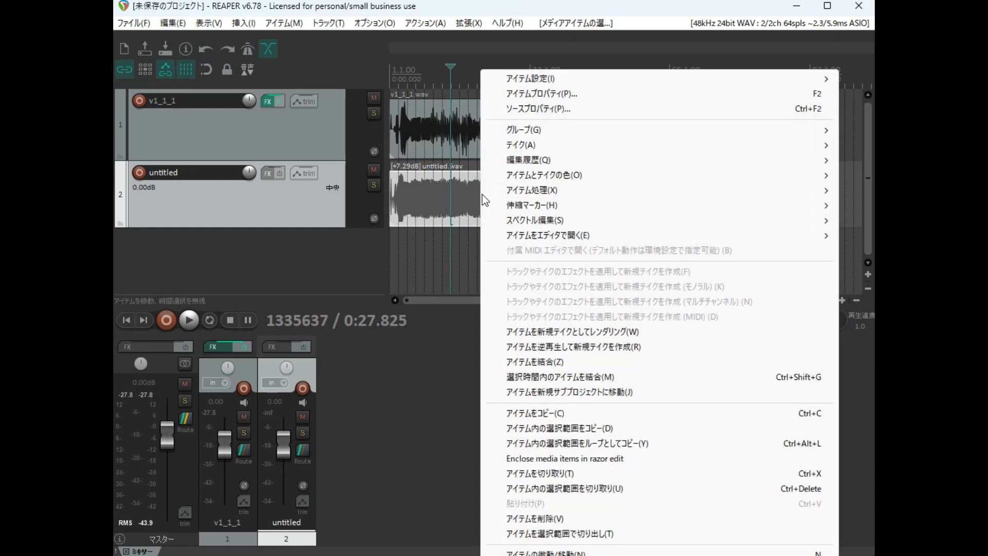
click(520, 112)
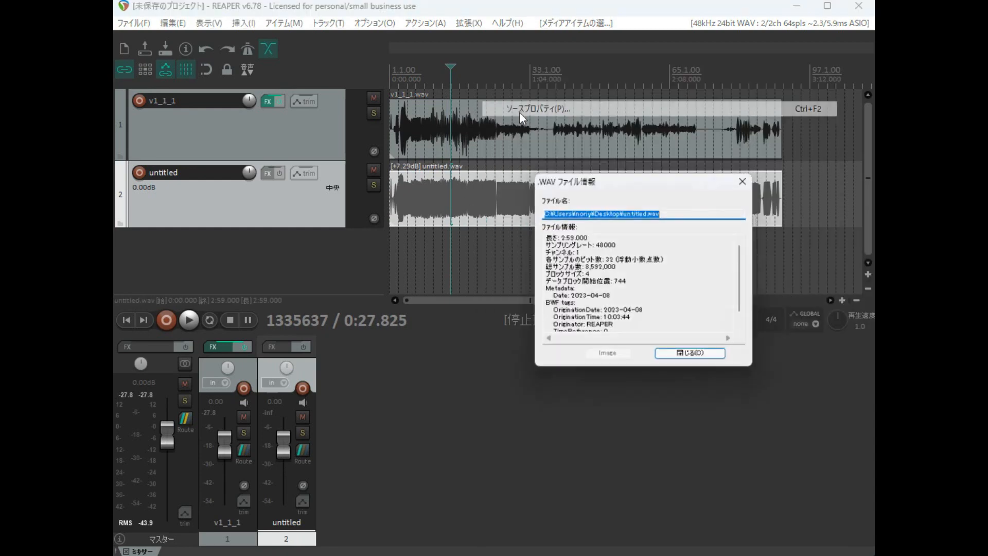
click(696, 357)
Mute the v1_1_1 track.
click(323, 249)
click(323, 212)
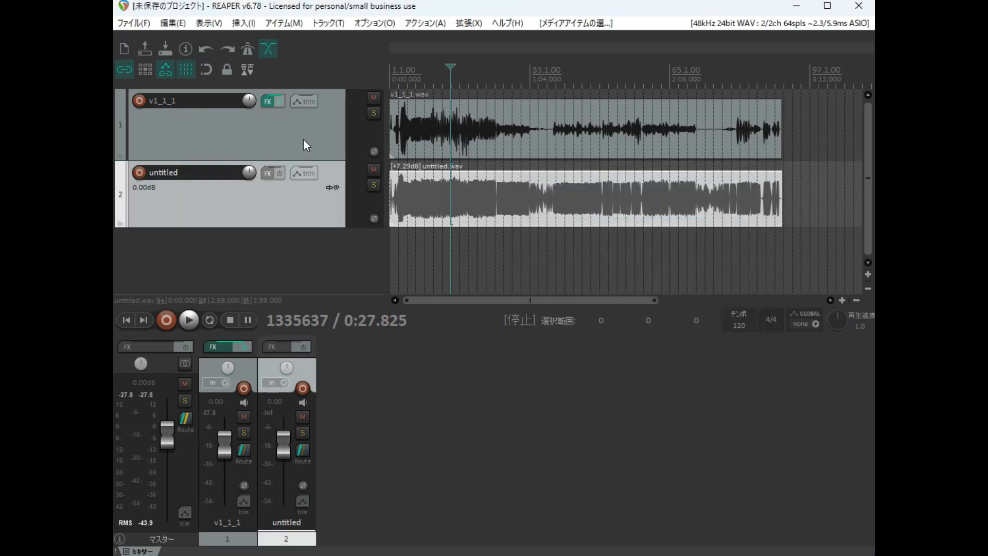
click(374, 98)
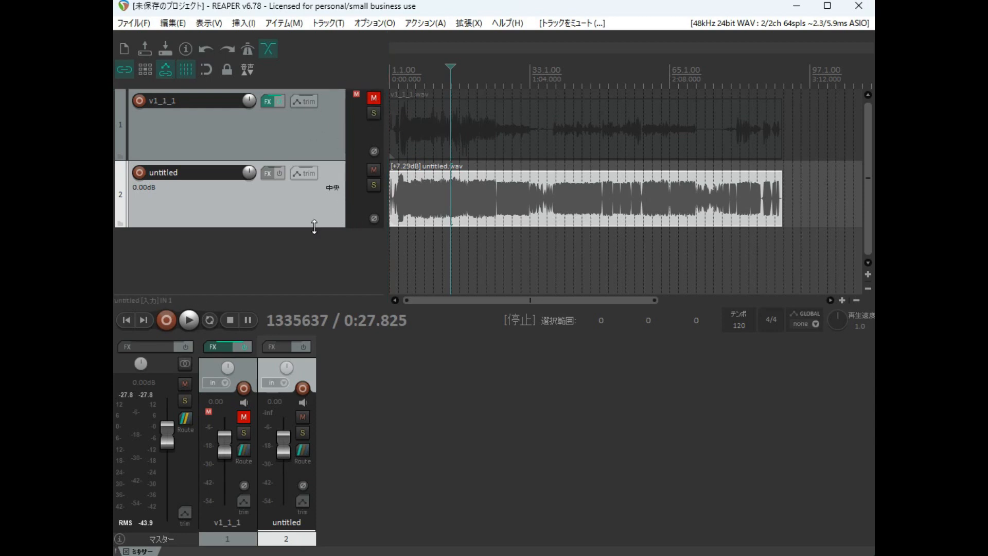
Open the audio file render settings and set the WAV bit depth to 24bit PCM.
click(138, 23)
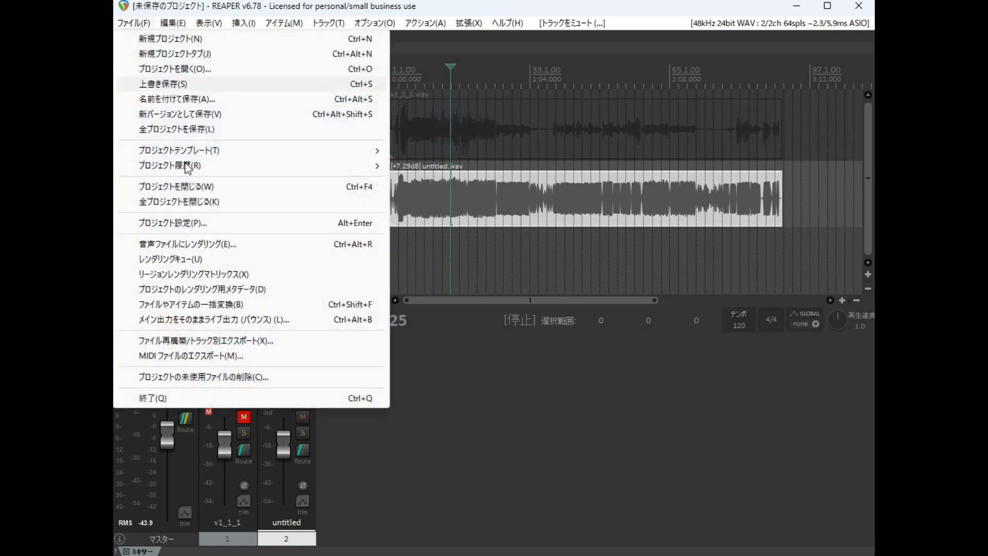
click(206, 244)
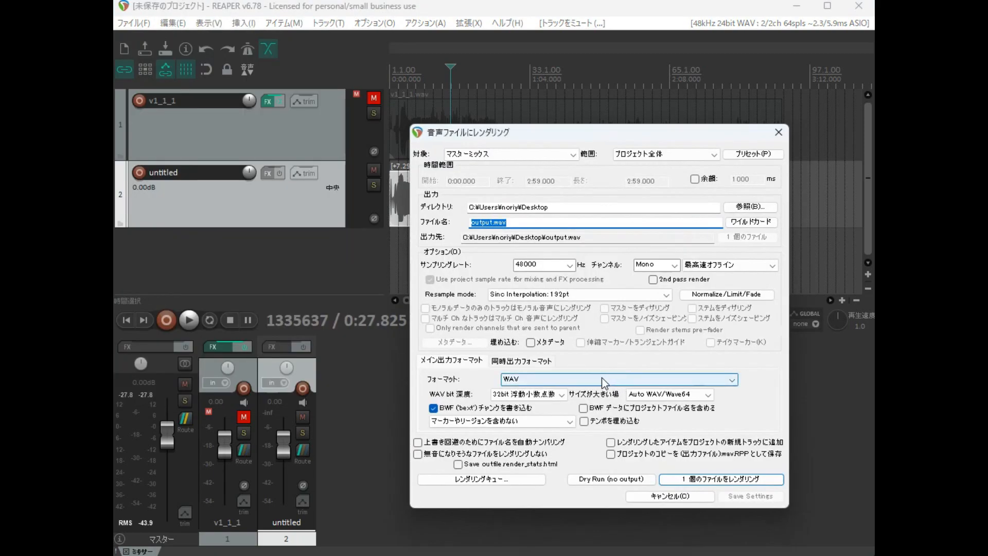
click(526, 396)
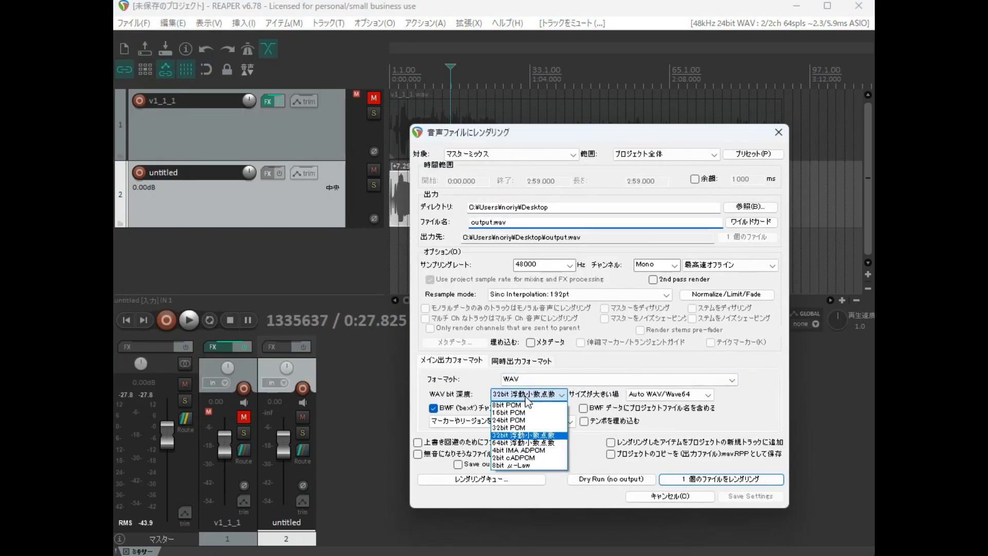
click(523, 423)
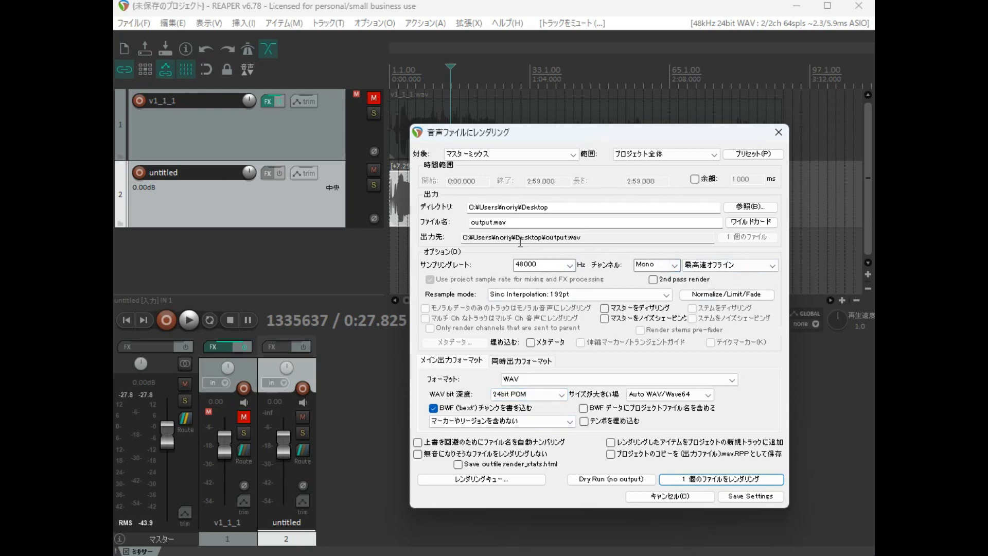
Render the entire project's master mix to output.wav on the desktop as a mono 48000 Hz file and close the render window.
double_click(515, 221)
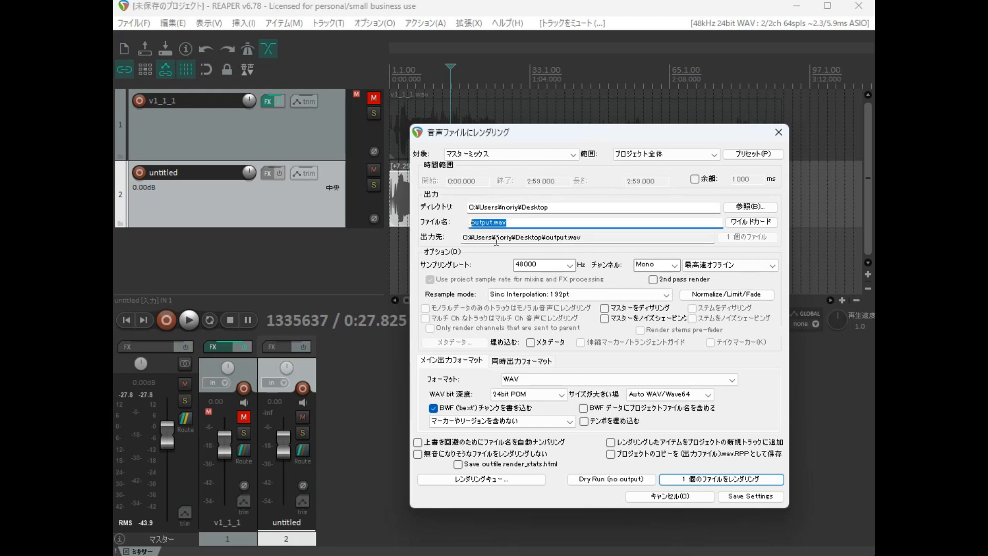
click(540, 223)
double_click(532, 225)
click(522, 221)
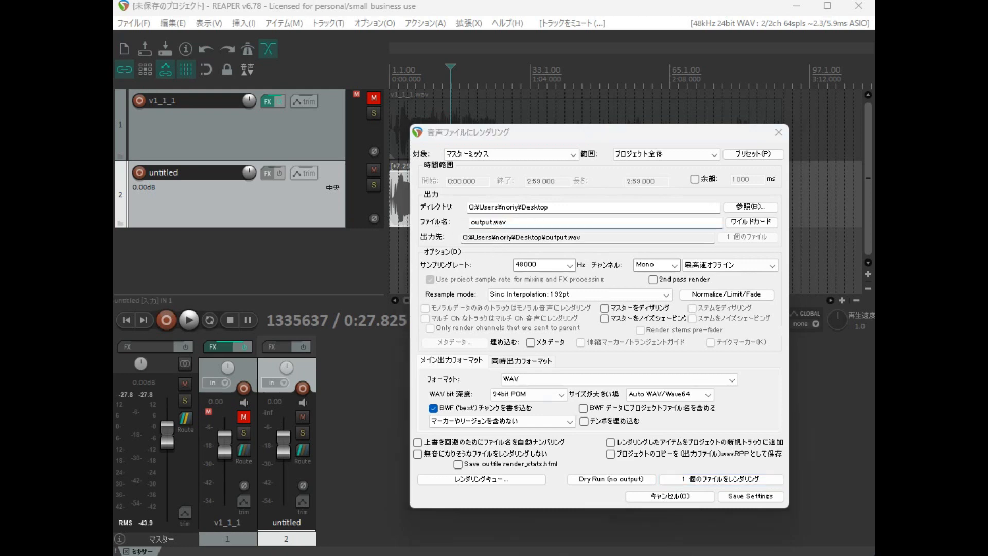
drag(522, 222, 433, 221)
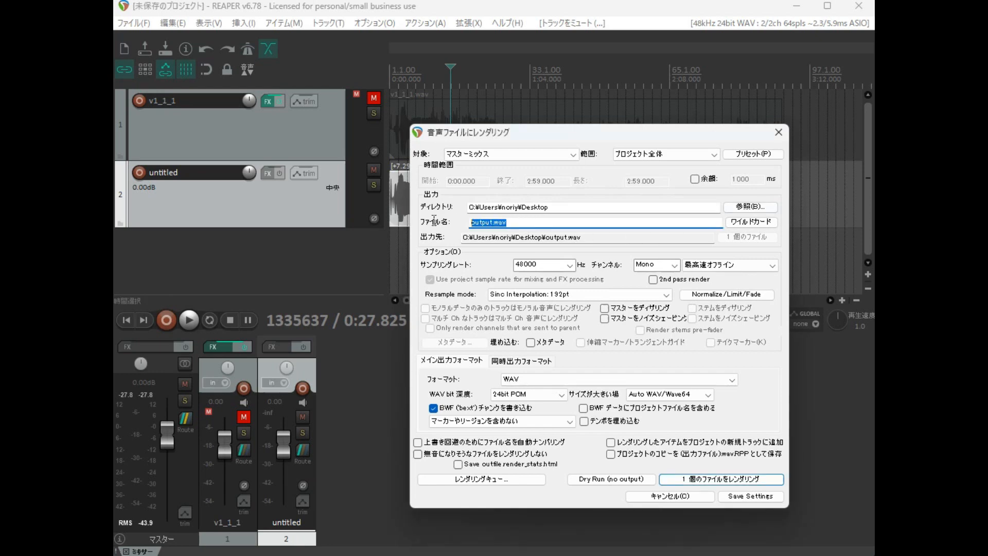
click(518, 222)
drag(533, 222, 457, 221)
click(518, 222)
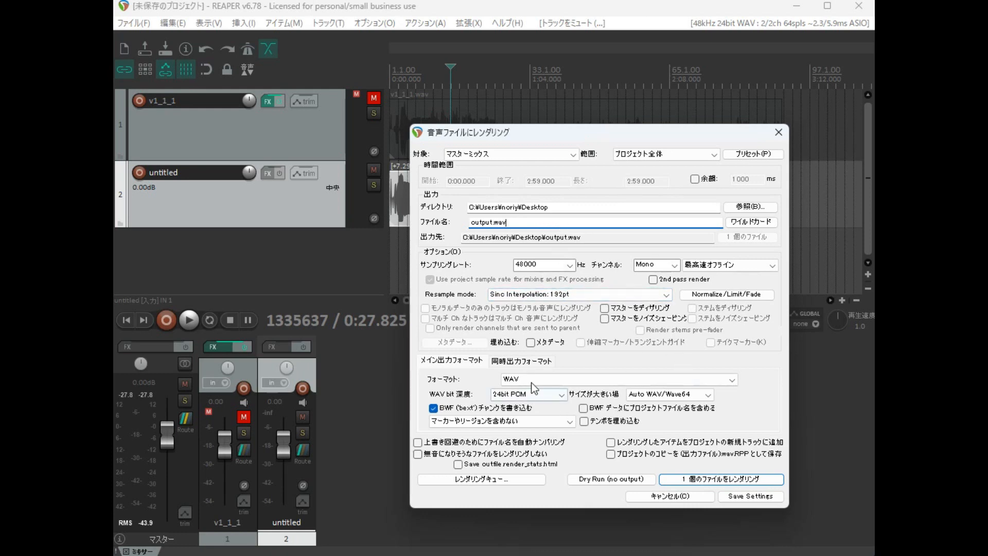
click(720, 480)
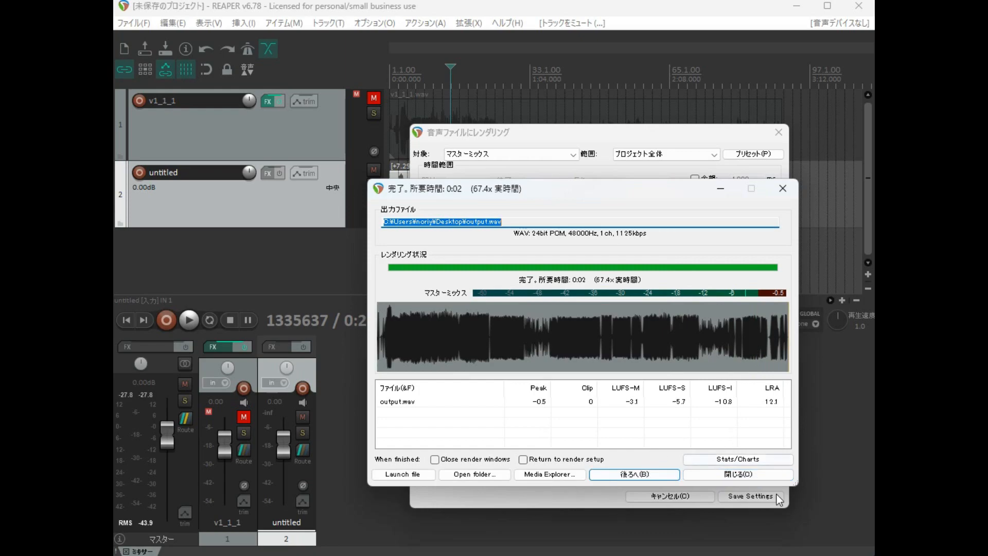
click(778, 477)
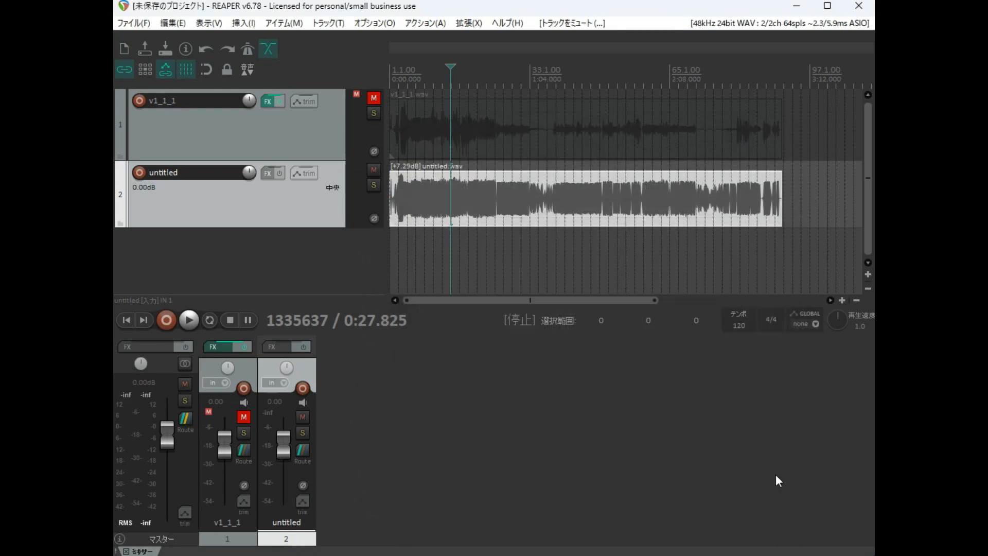
Import output.wav from the desktop onto a new third track, enlarge that track and align the item to the project start.
drag(154, 510, 424, 244)
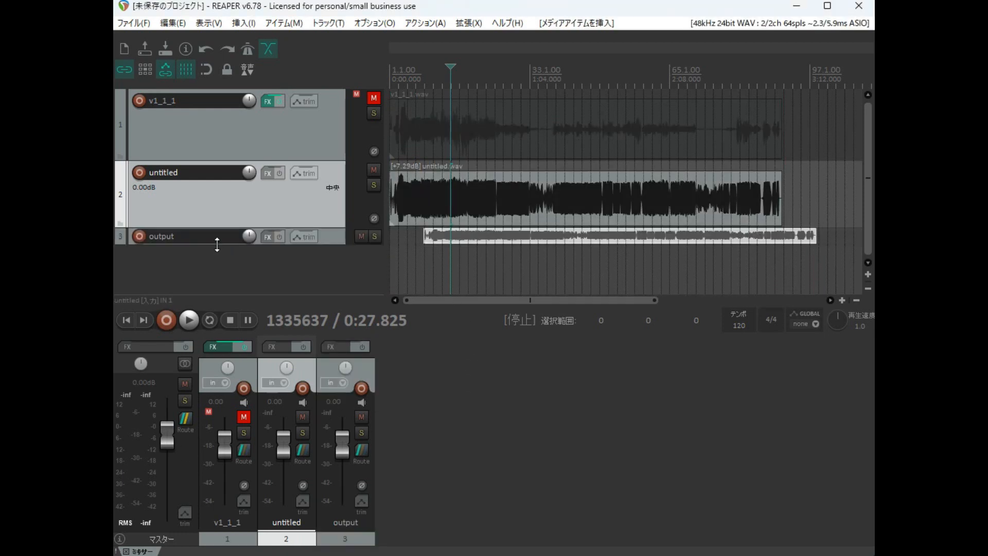
drag(216, 243, 215, 287)
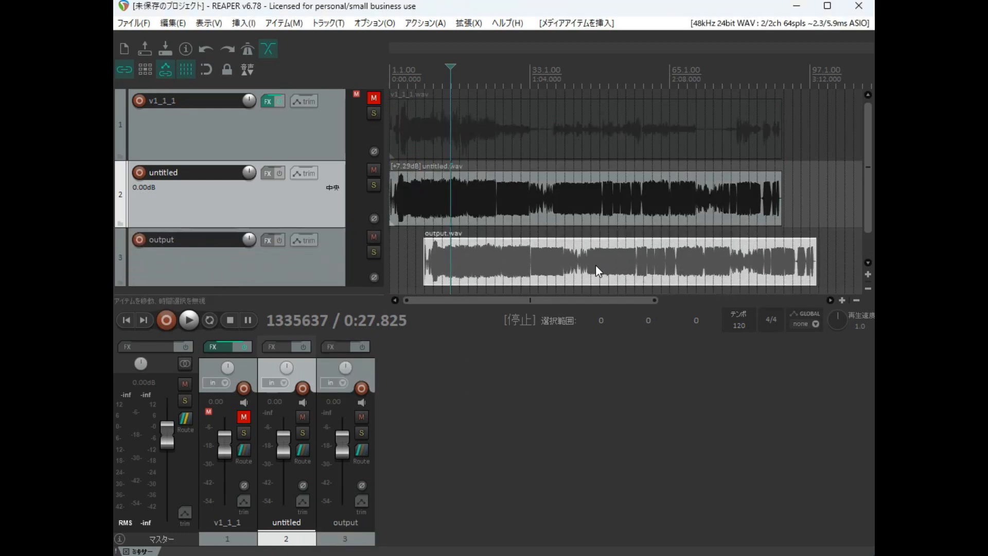
drag(596, 265, 511, 273)
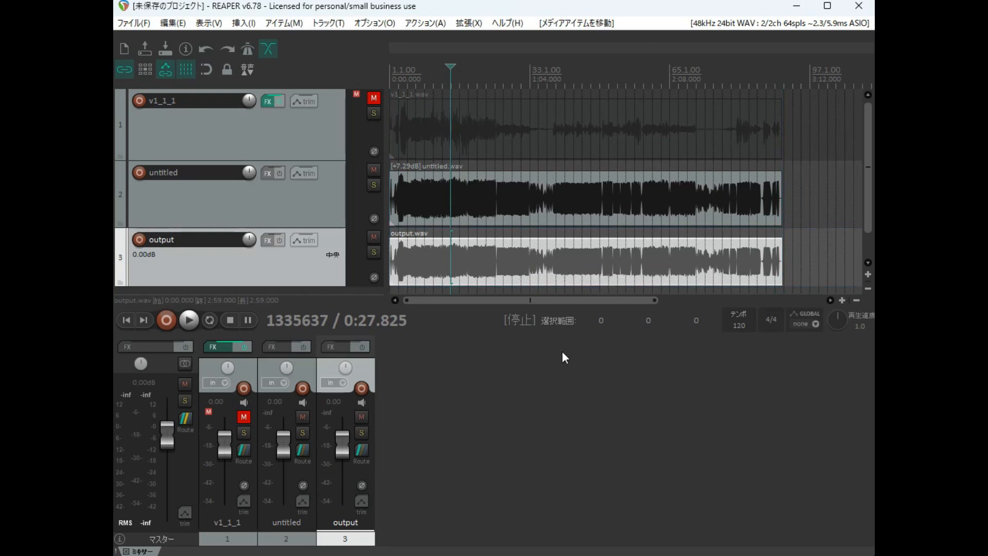
Check the source properties of the output.wav item for its bit depth, sample rate, channels and length.
right_click(508, 254)
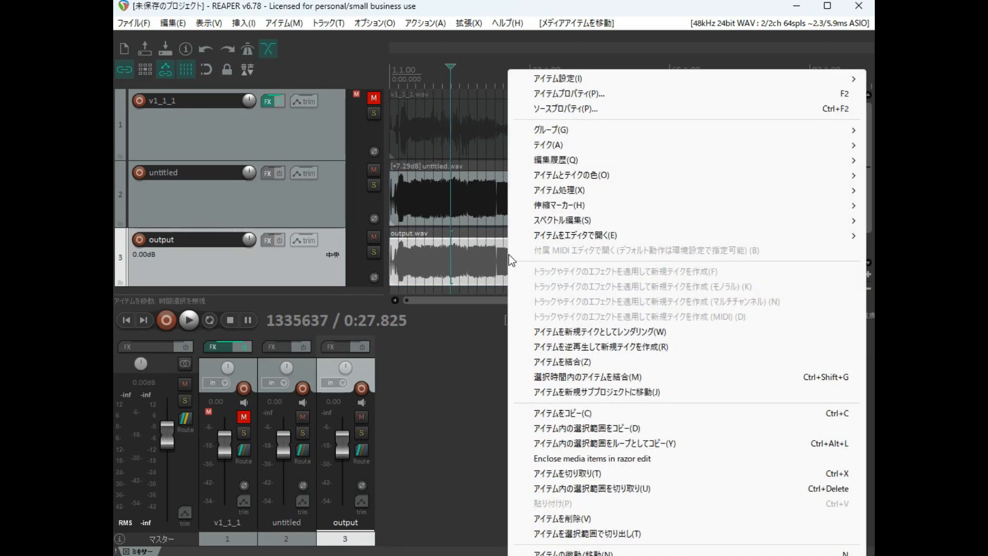
click(528, 109)
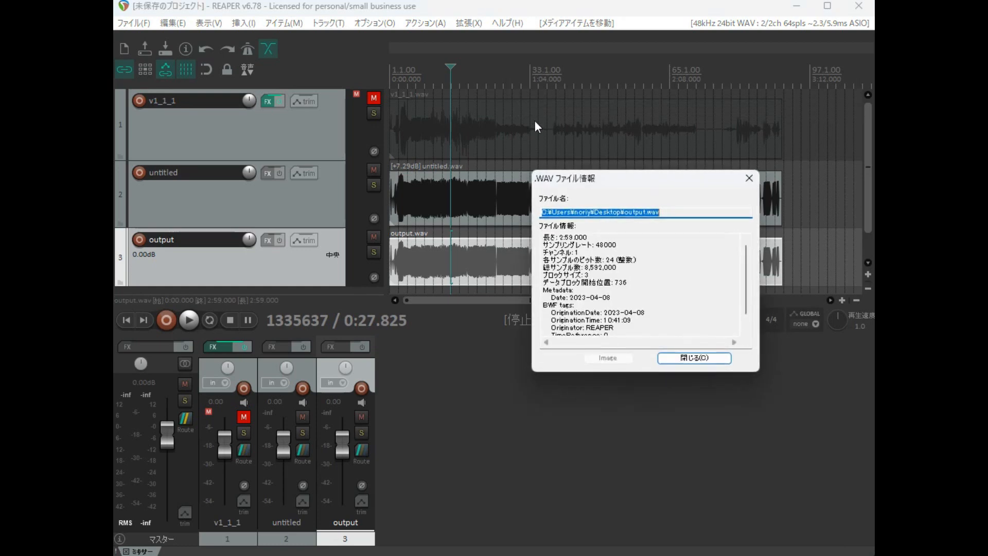
click(693, 359)
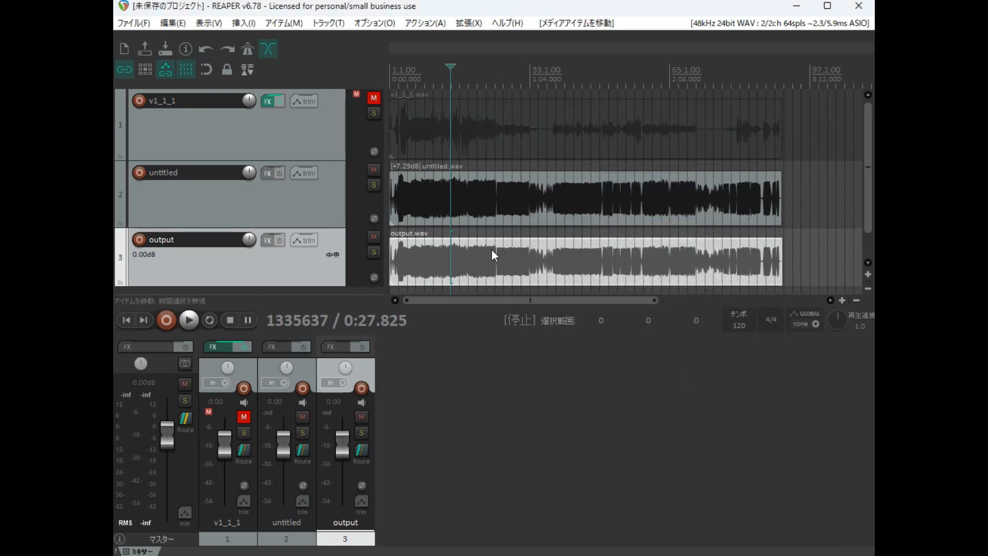
click(597, 436)
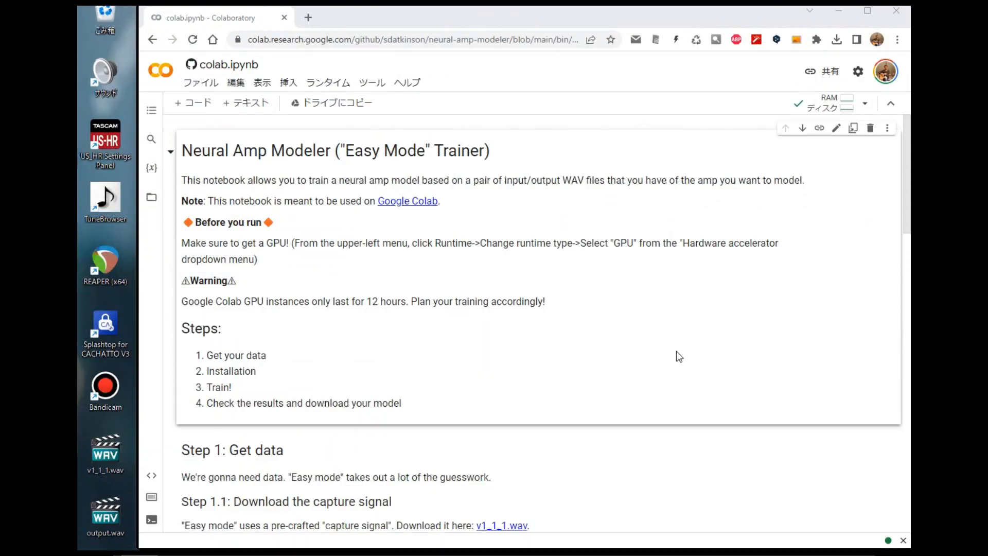
In the Neural Amp Modeler "Easy Mode" Colab notebook, skip the browser notification offer and review the Step 1 data instructions.
scroll(680, 350, down, 2)
scroll(678, 347, up, 2)
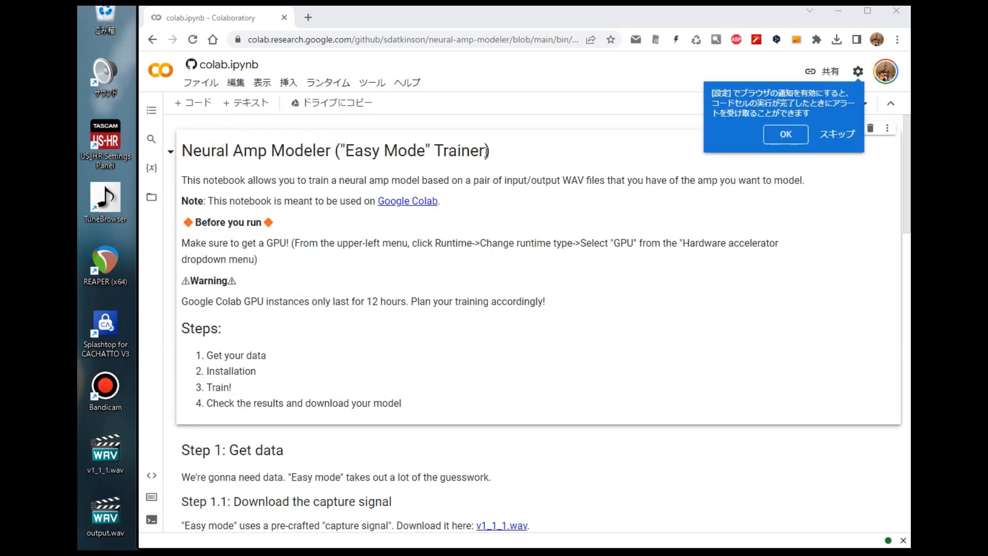
click(830, 135)
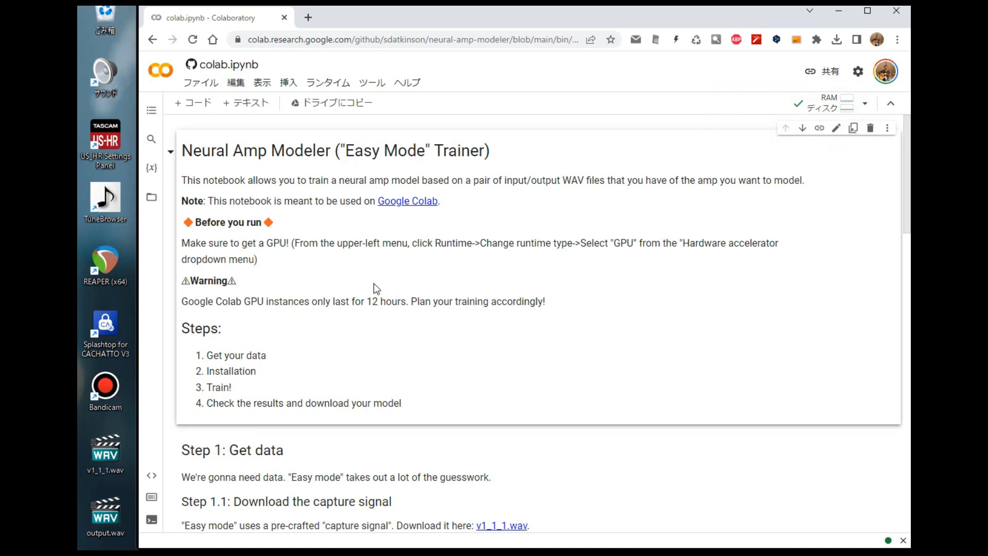
scroll(373, 282, down, 3)
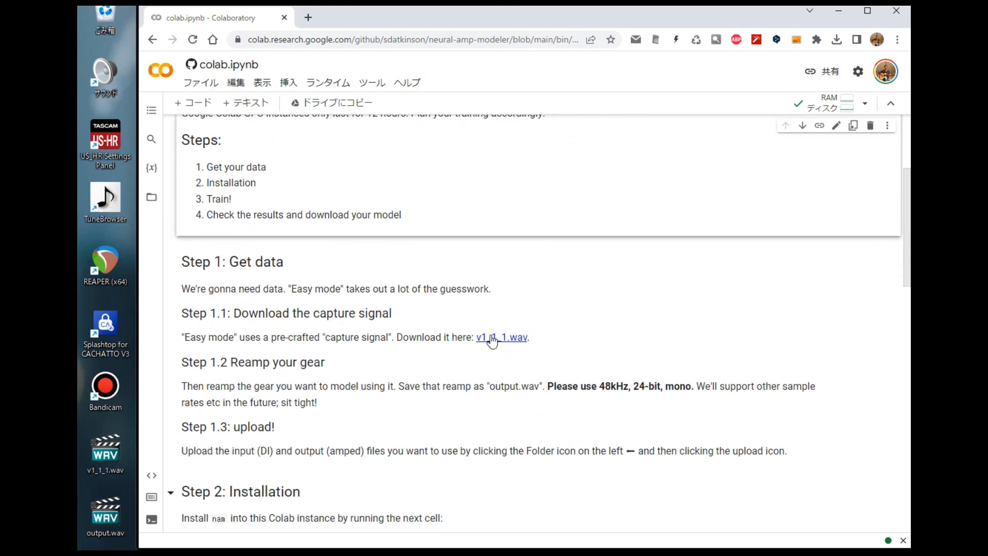
scroll(421, 201, down, 1)
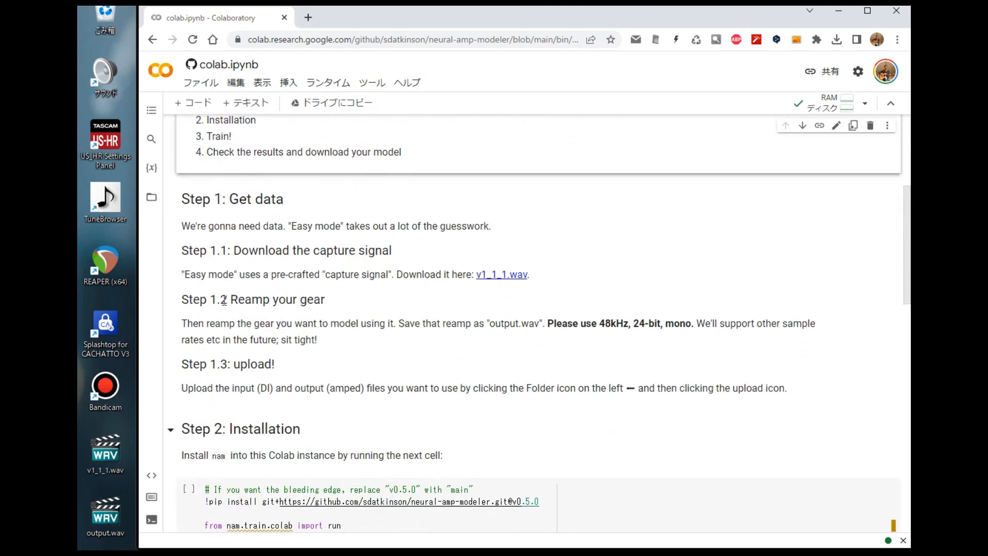
click(345, 295)
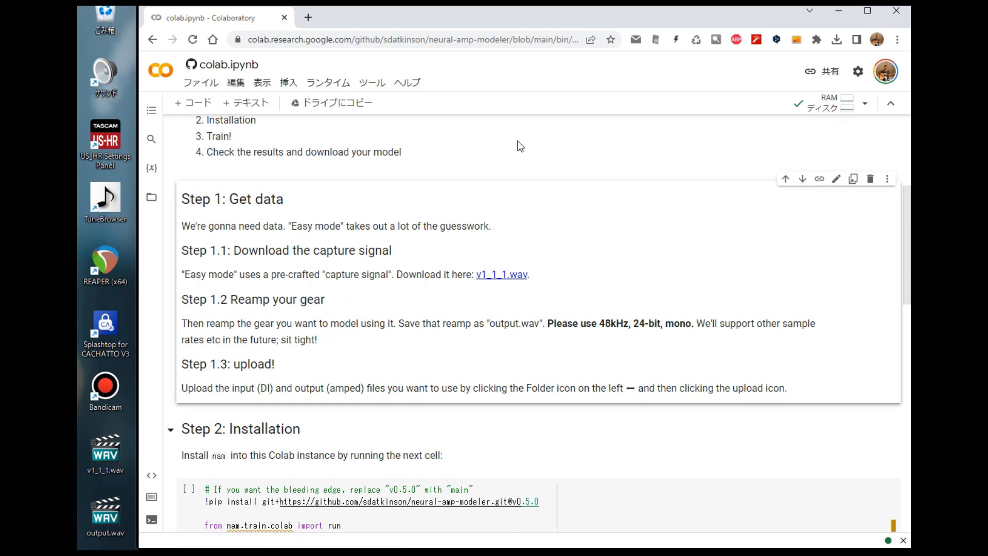
Upload v1_1_1.wav and output.wav from the desktop to the Colab session storage and acknowledge the file deletion warning.
scroll(520, 146, down, 1)
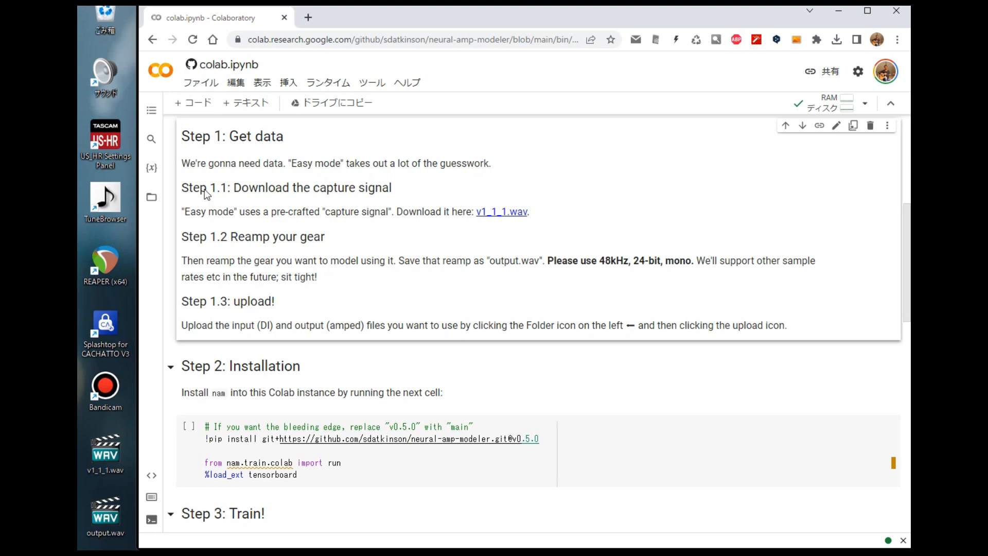
click(152, 199)
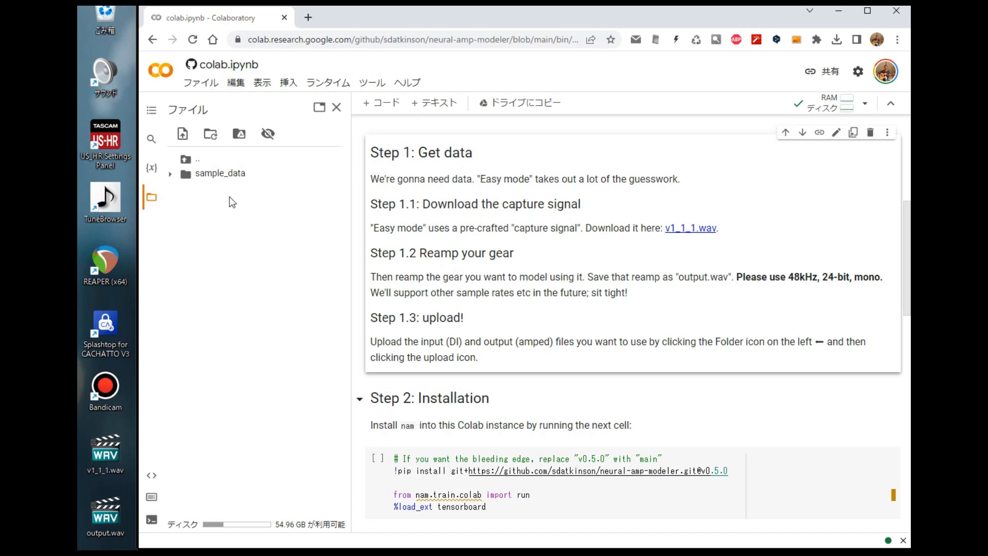
drag(132, 420, 107, 527)
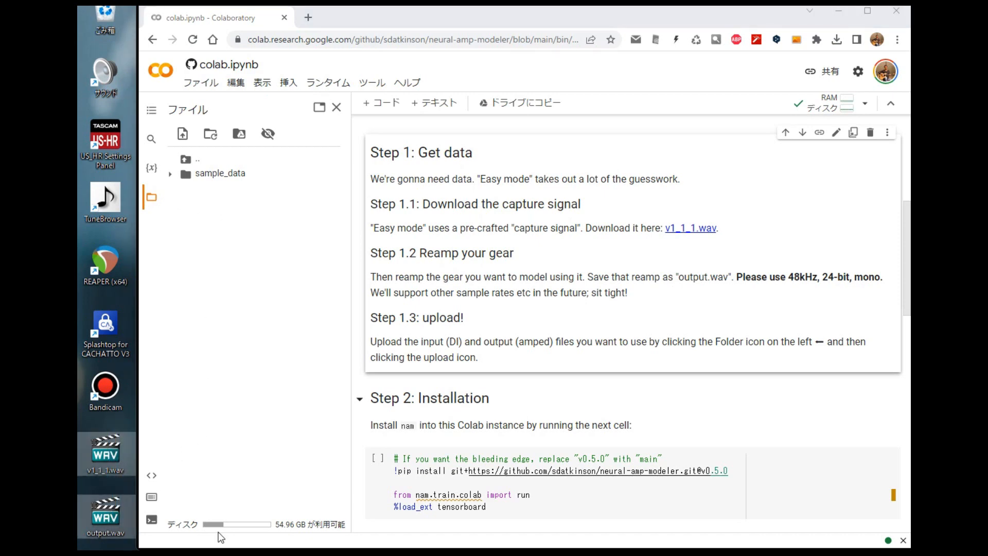
drag(104, 454, 286, 325)
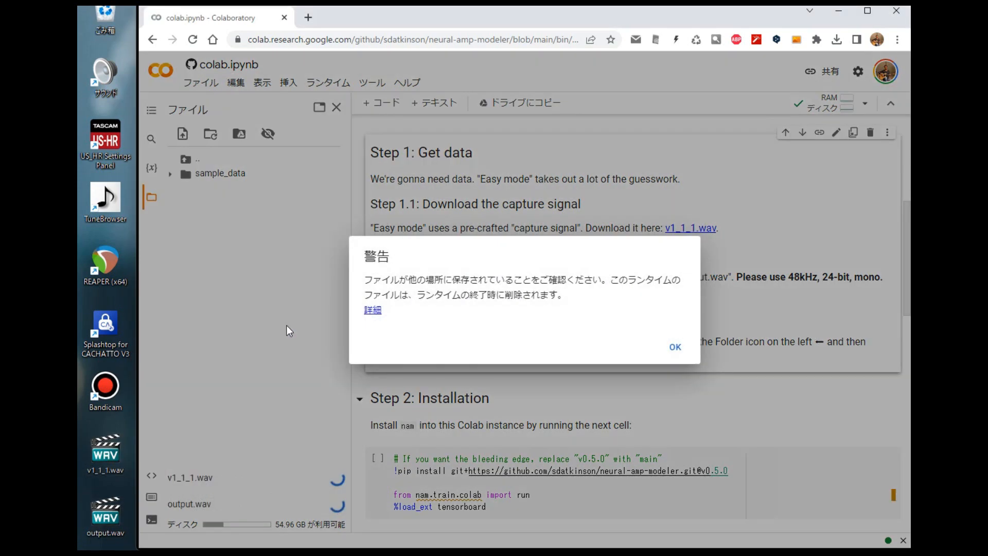
click(675, 348)
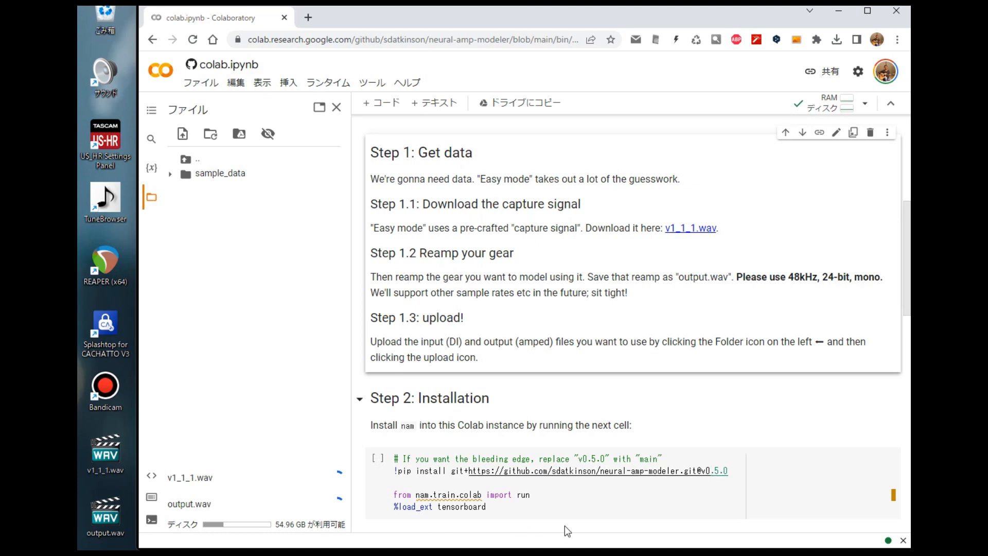
Run the Step 2 cell that installs nam v0.5.0, accepting the warning that the notebook was not authored by Google.
scroll(567, 515, down, 1)
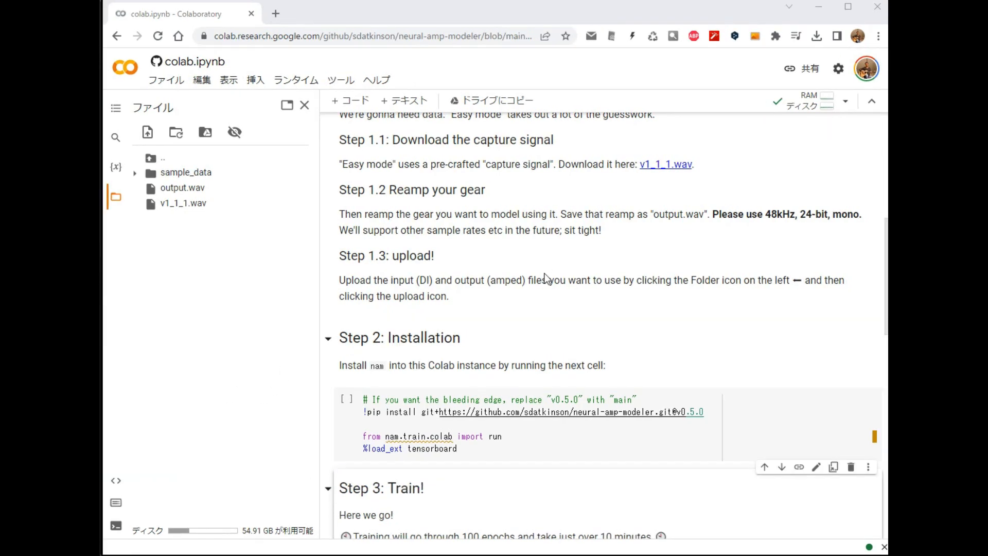
scroll(551, 266, up, 1)
scroll(552, 266, down, 1)
scroll(529, 245, down, 1)
scroll(436, 270, down, 2)
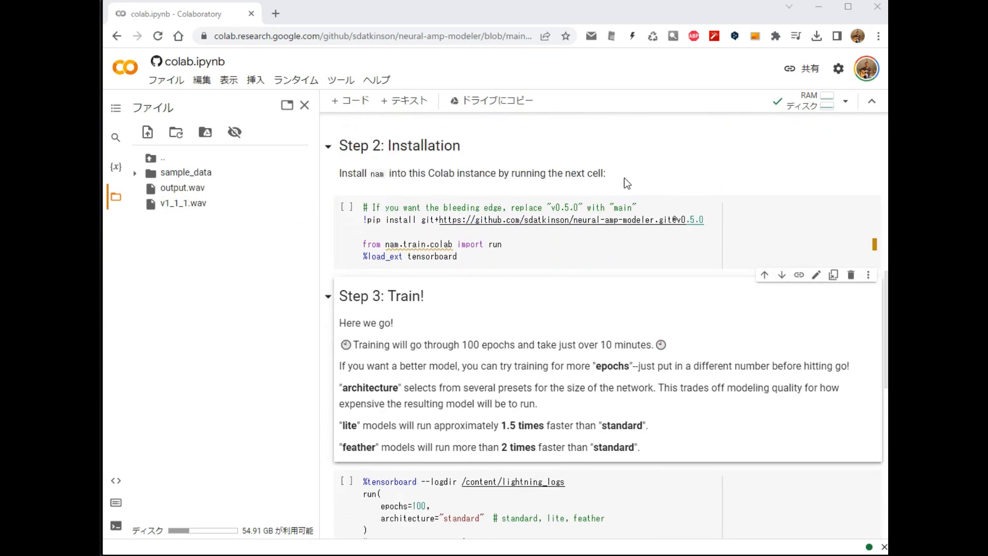
click(346, 208)
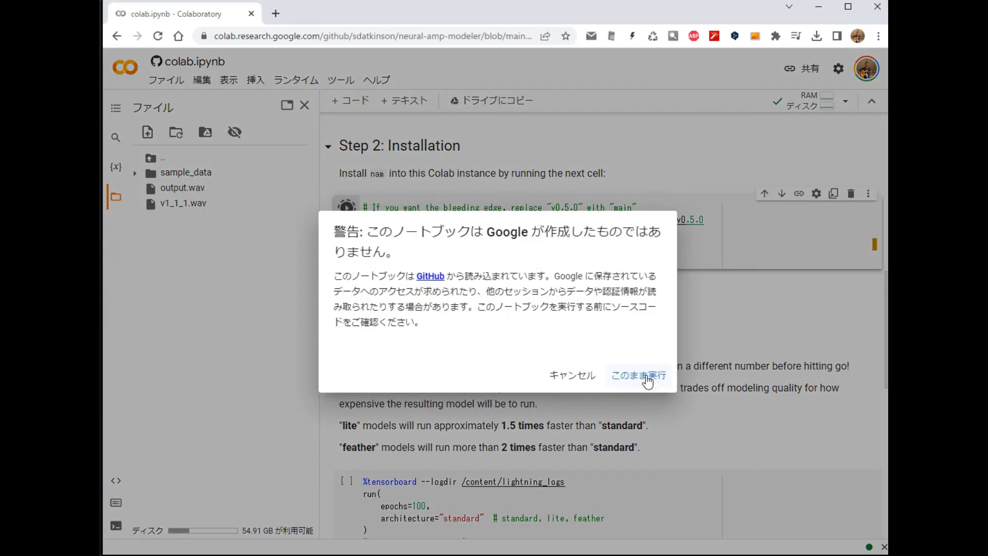
click(646, 378)
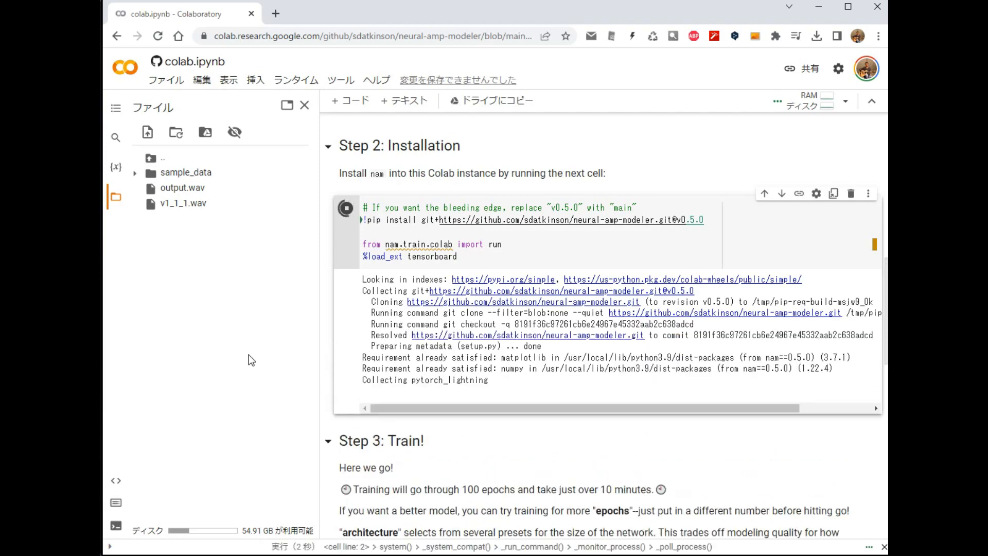
Review the installation cell's output for completion and look through to the Step 3 training instructions.
scroll(352, 321, down, 3)
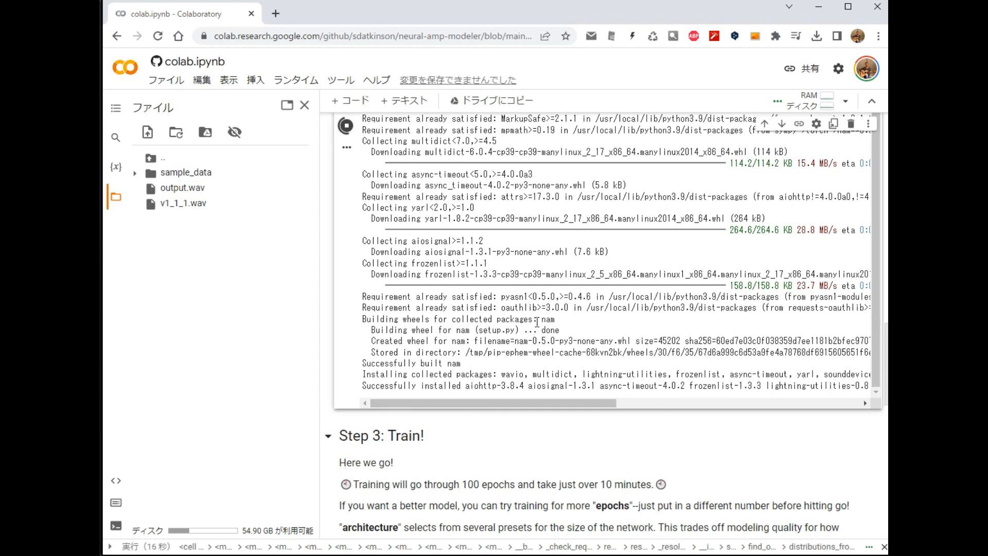
scroll(538, 327, up, 1)
scroll(538, 324, down, 1)
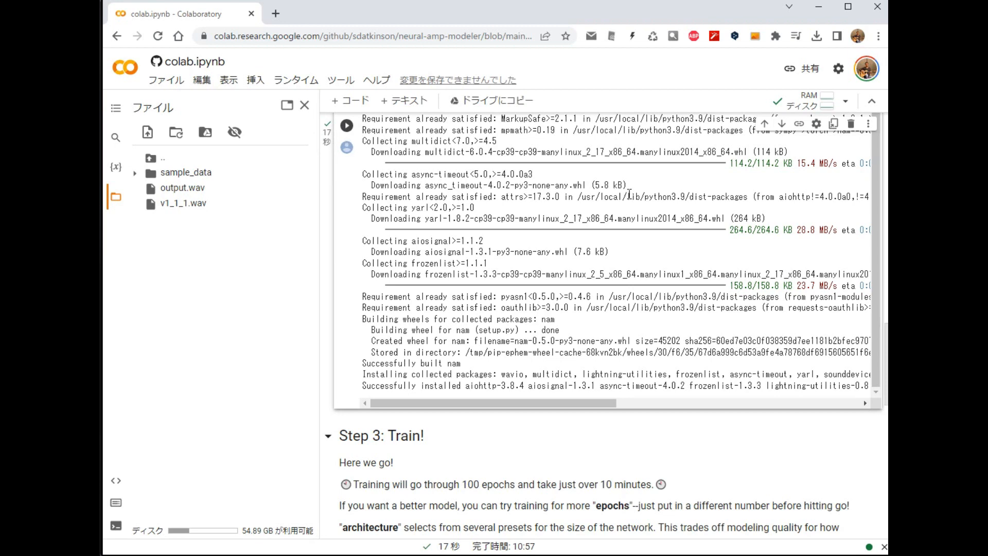
scroll(517, 455, down, 1)
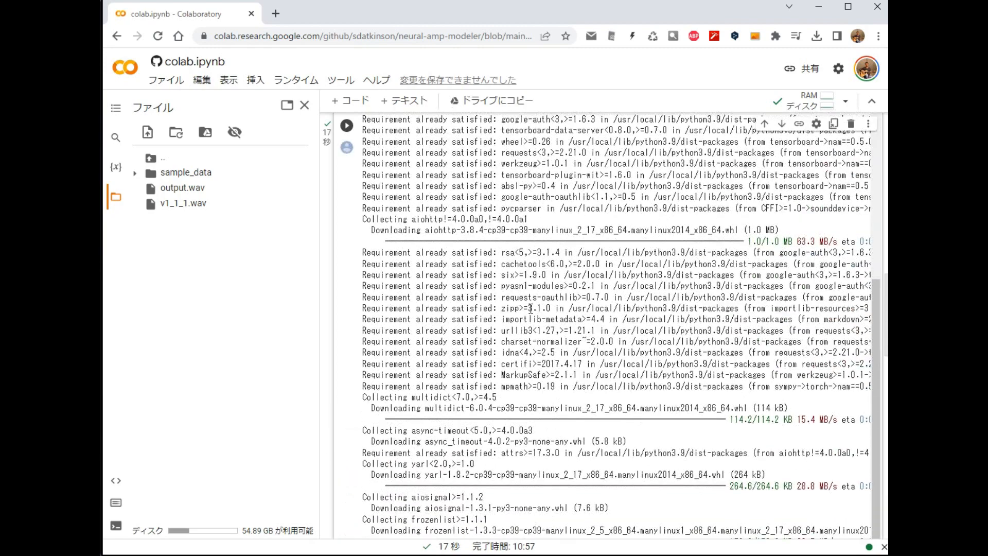
scroll(472, 266, up, 15)
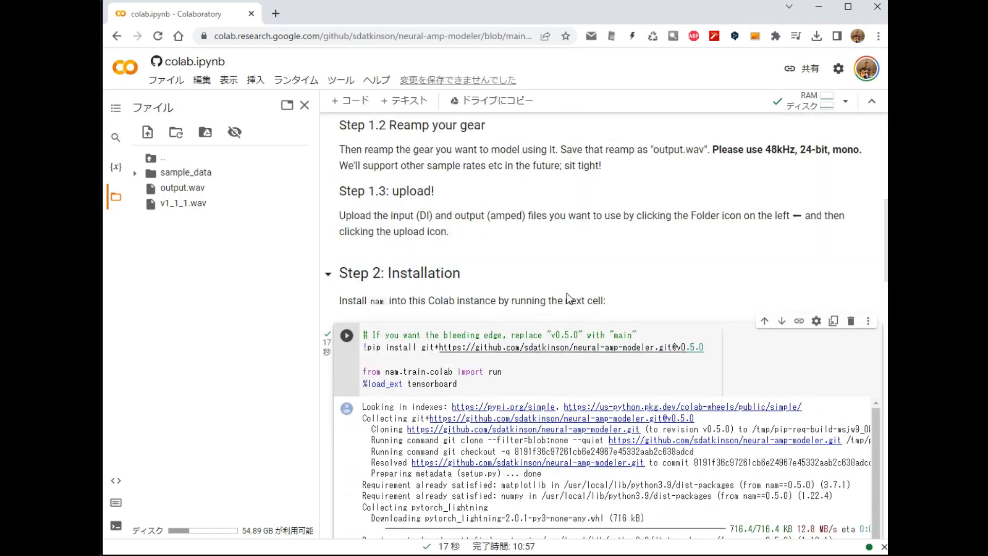
scroll(568, 298, down, 2)
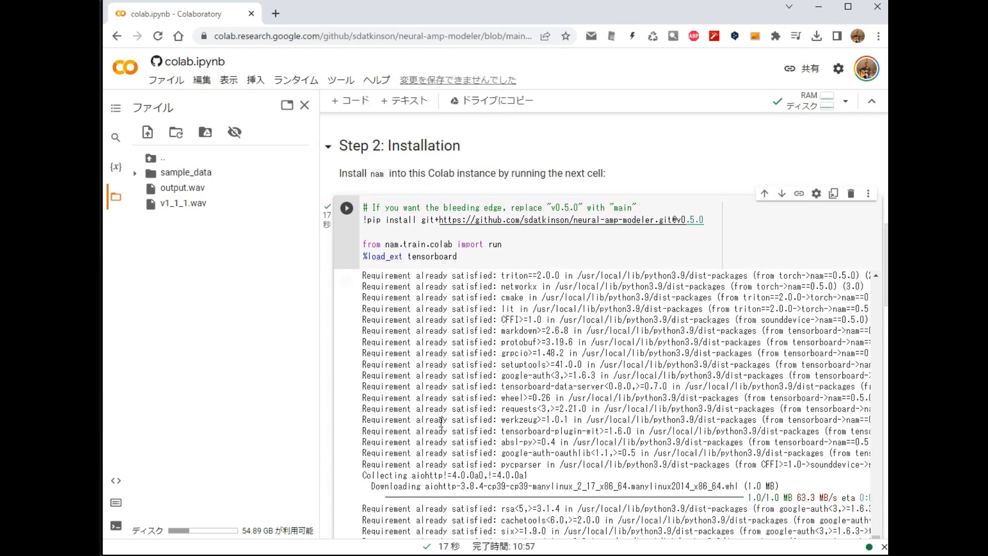
scroll(638, 424, down, 10)
scroll(638, 424, down, 2)
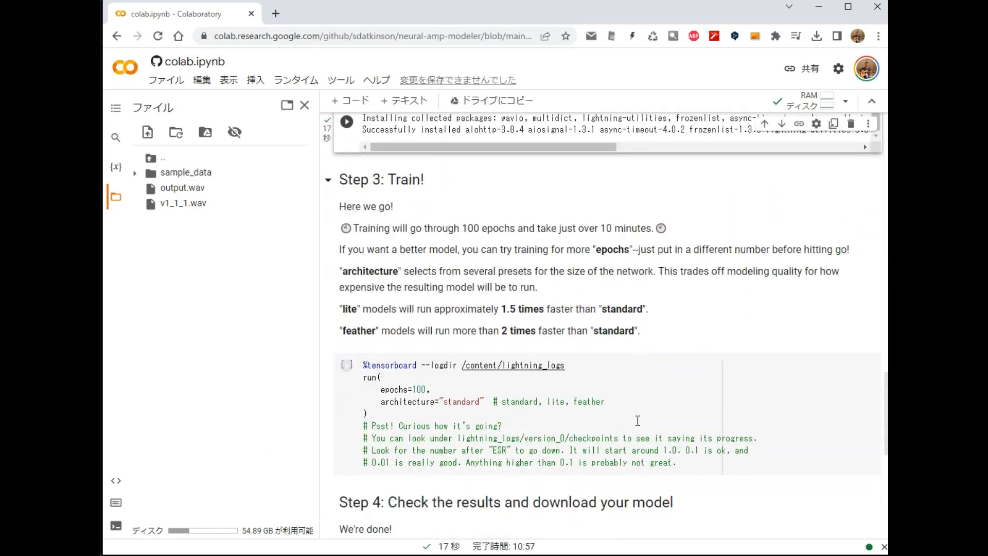
Run the Step 3 training cell with epochs=100 and architecture="standard" and check its training progress.
click(475, 185)
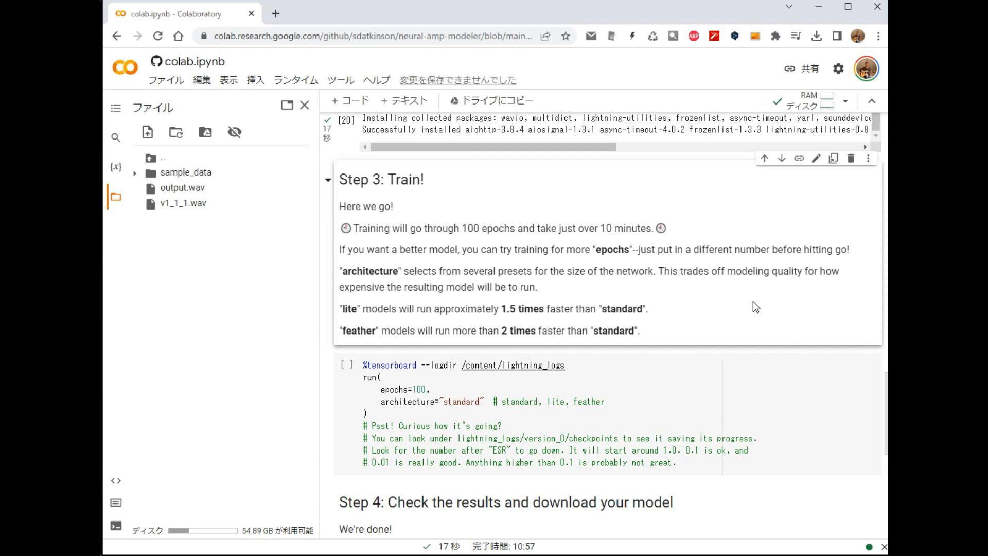
scroll(753, 302, down, 3)
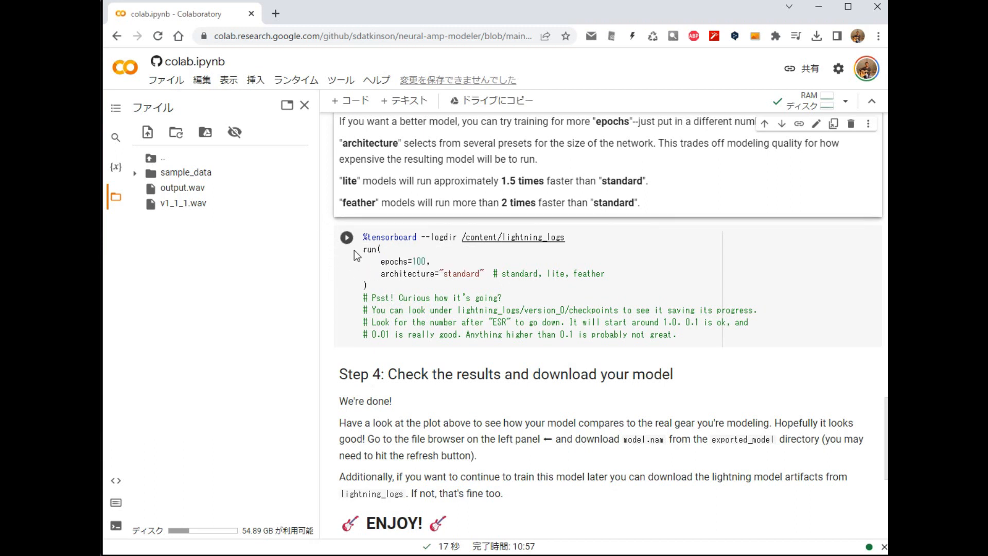
click(346, 239)
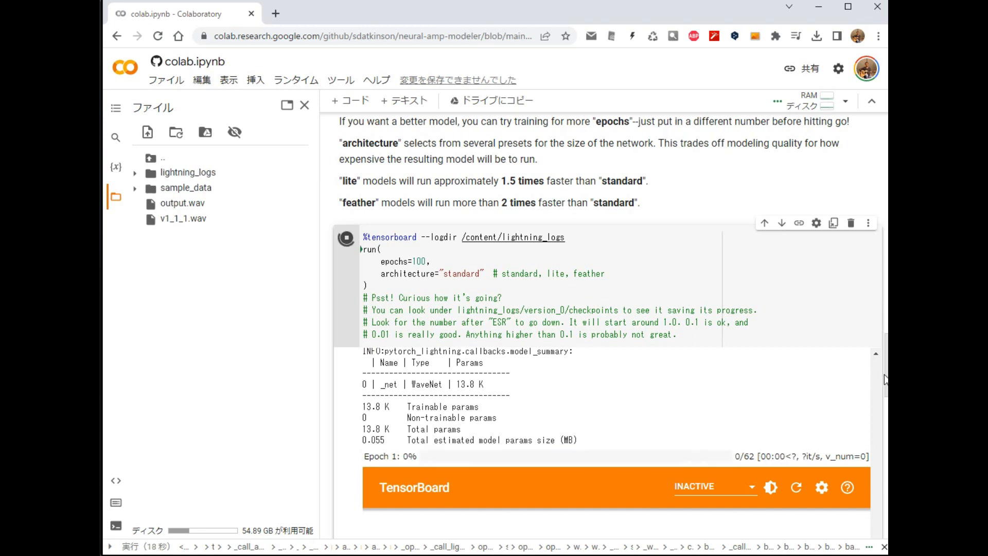
scroll(885, 380, down, 2)
scroll(885, 379, down, 1)
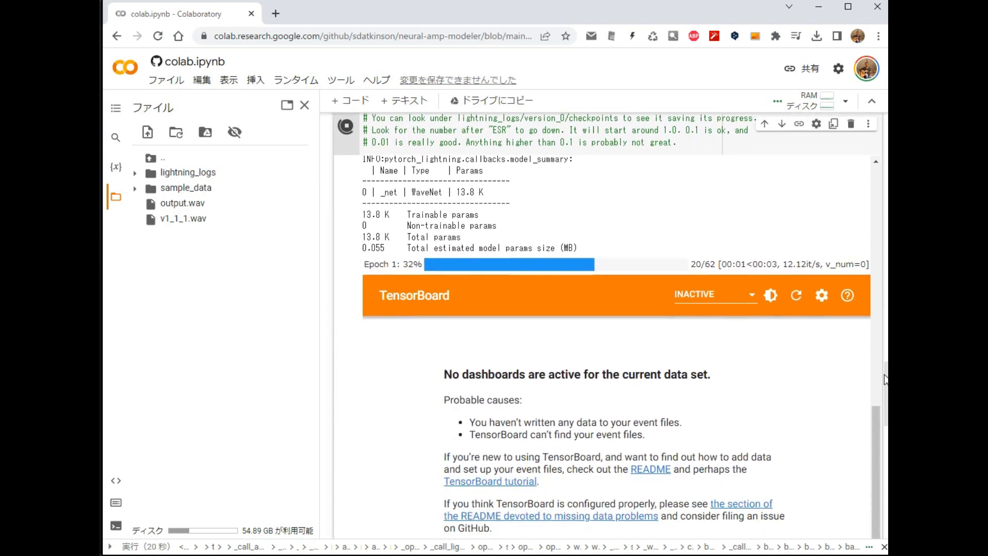
scroll(885, 379, up, 3)
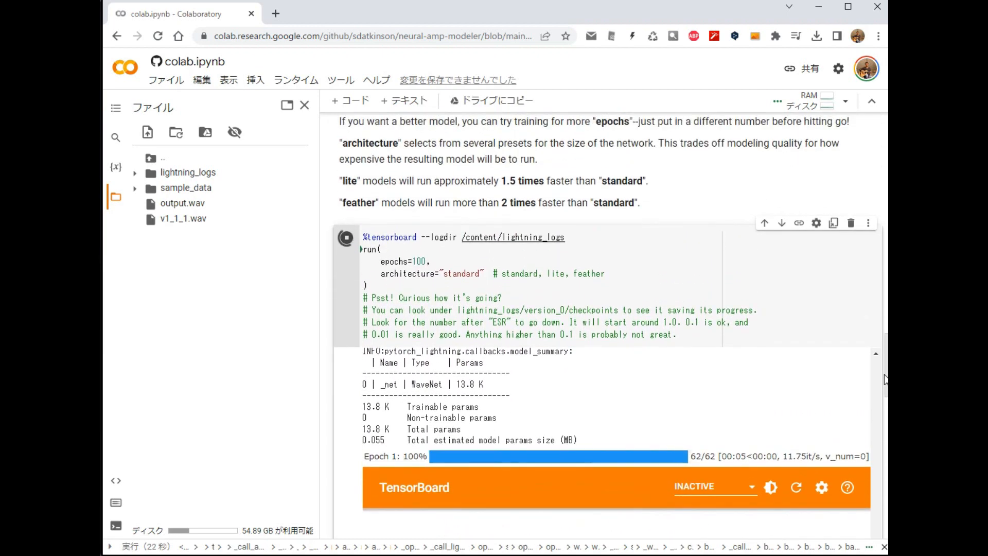
scroll(884, 379, down, 1)
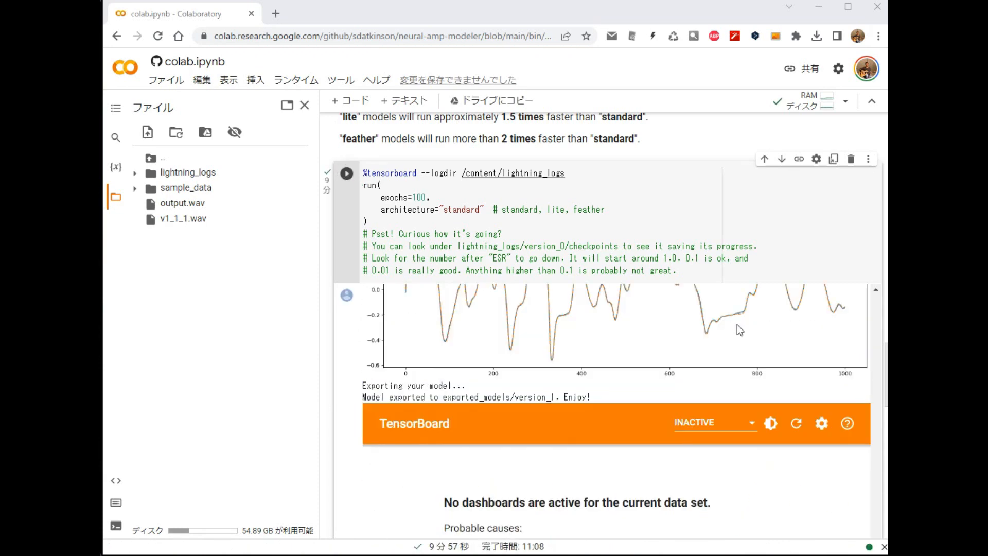
Examine the finished training output, including the error-signal ratio, the prediction versus target plot and the export message.
scroll(715, 443, up, 2)
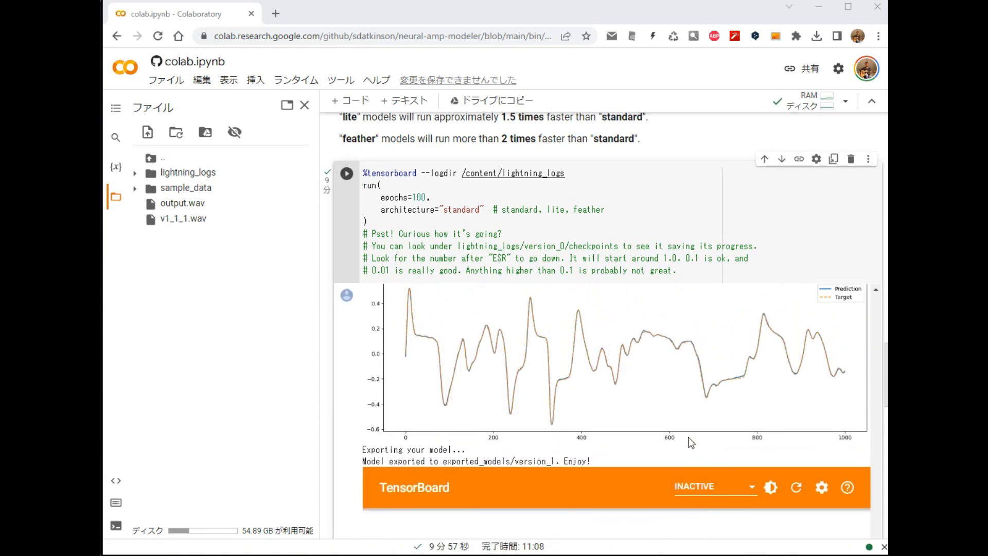
scroll(680, 439, up, 2)
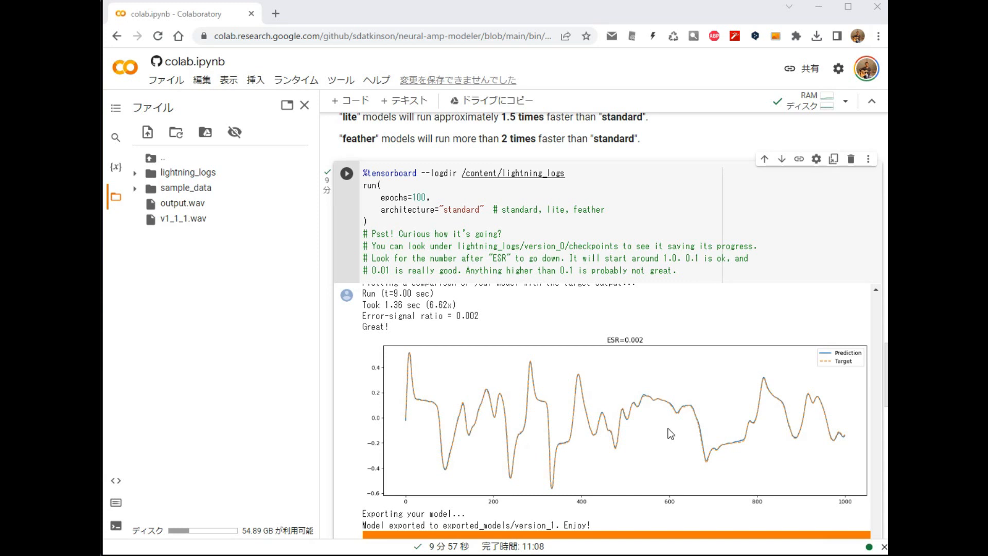
scroll(669, 427, up, 5)
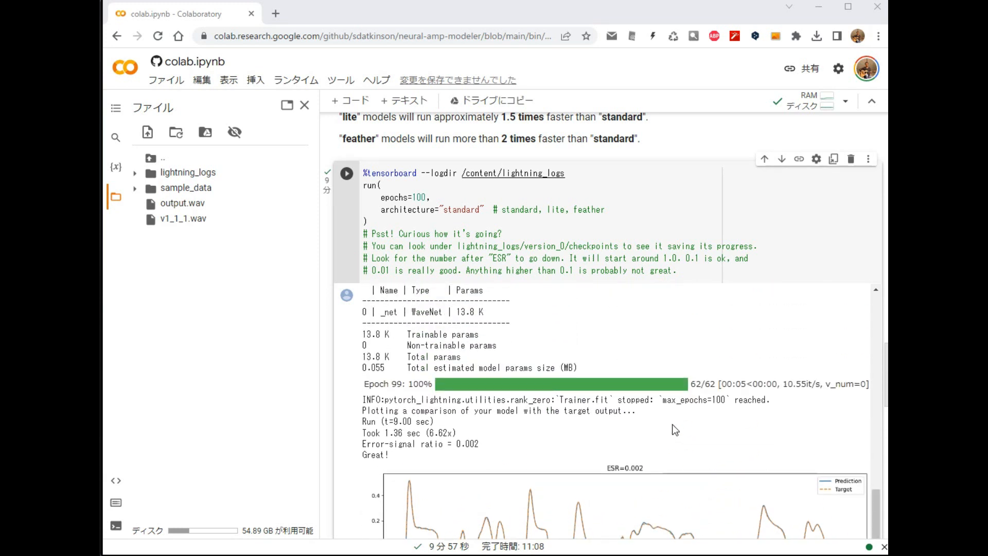
scroll(672, 424, down, 3)
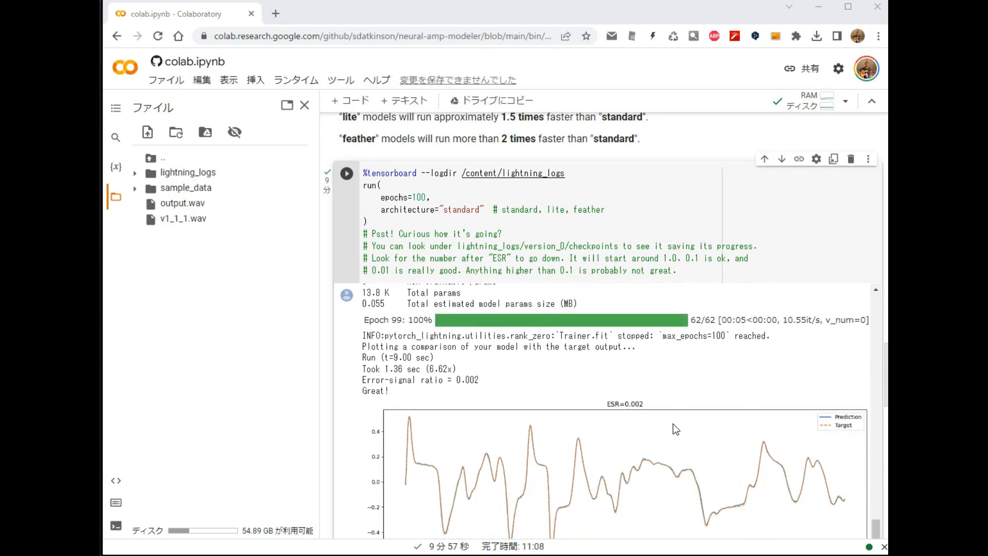
scroll(672, 424, down, 2)
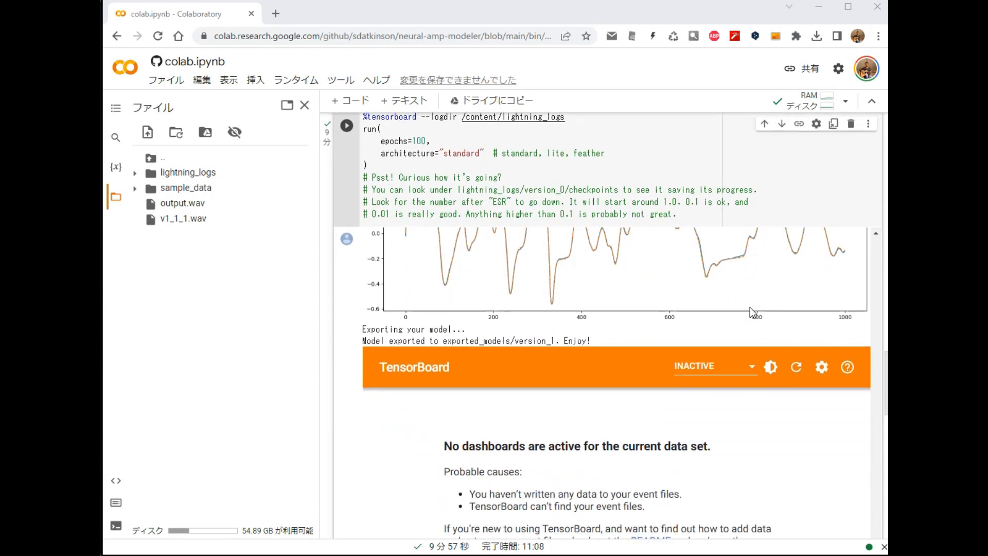
scroll(587, 333, down, 3)
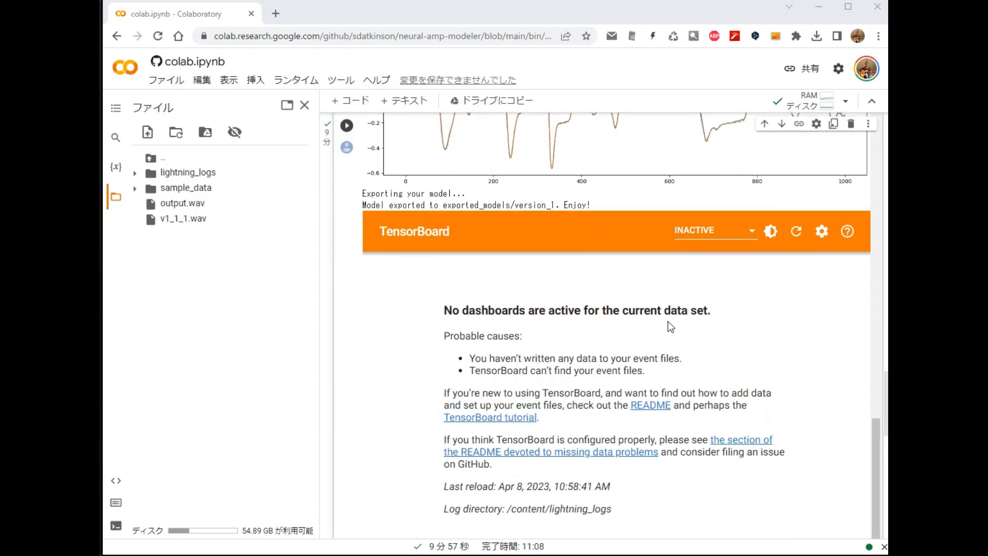
scroll(793, 315, down, 2)
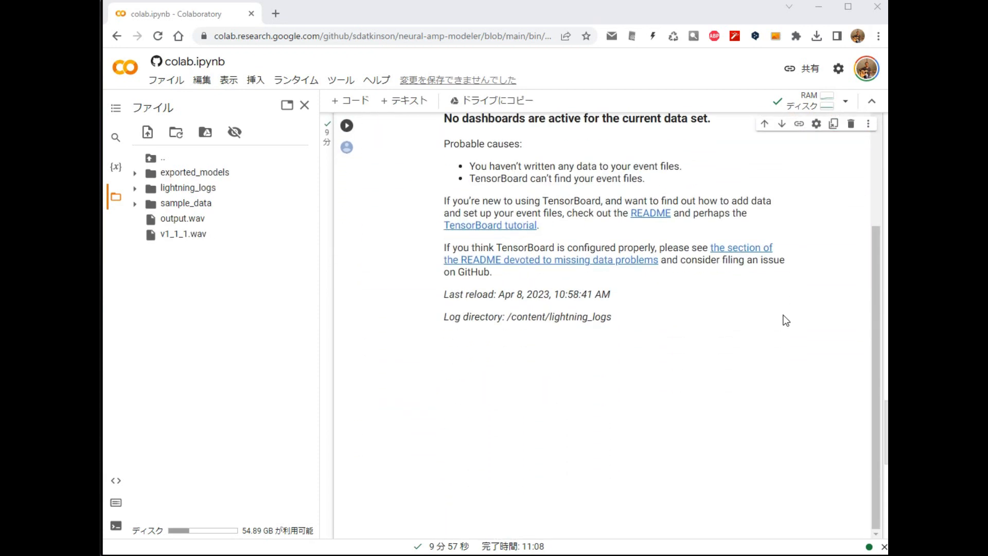
scroll(786, 320, up, 5)
scroll(783, 344, up, 1)
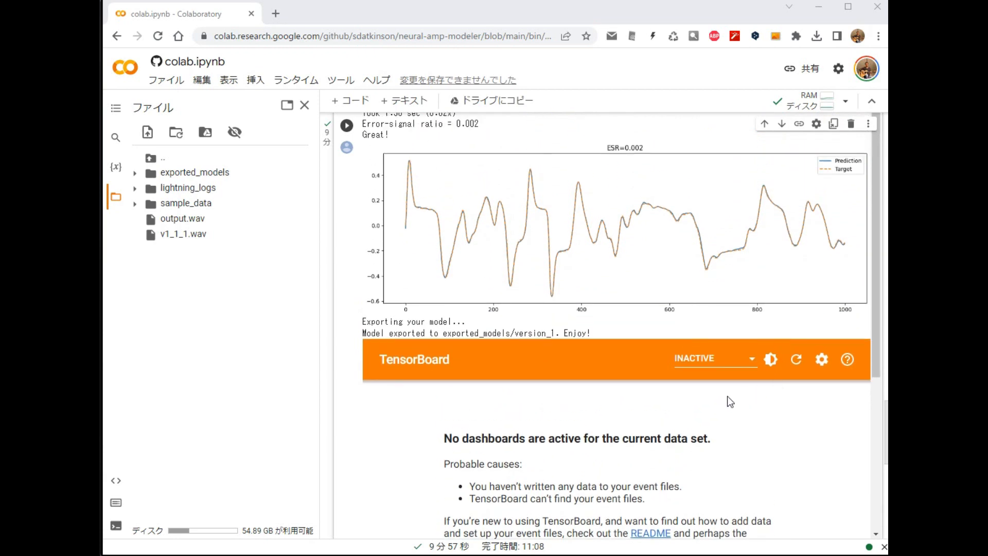
scroll(412, 406, up, 2)
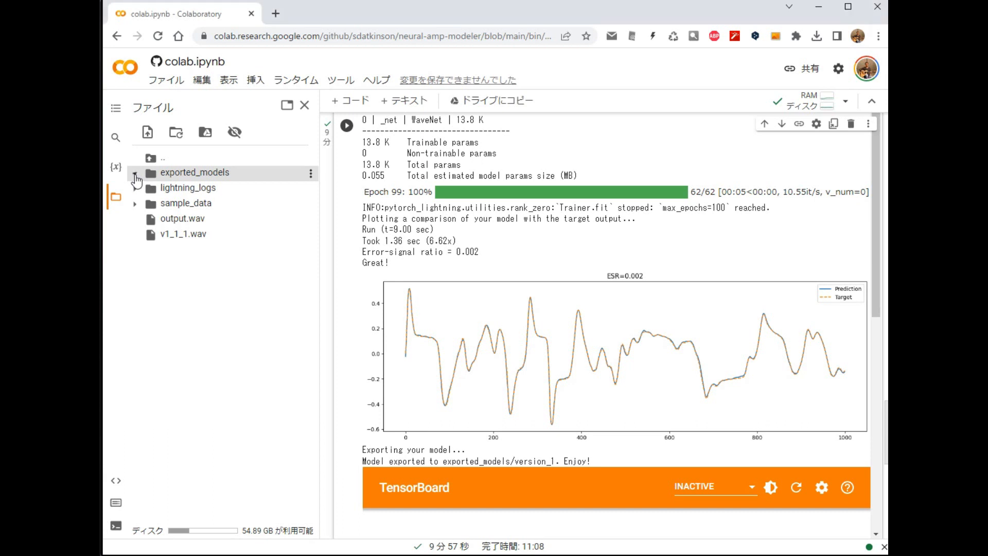
Download model.nam from the exported_models/version_1 folder.
click(135, 174)
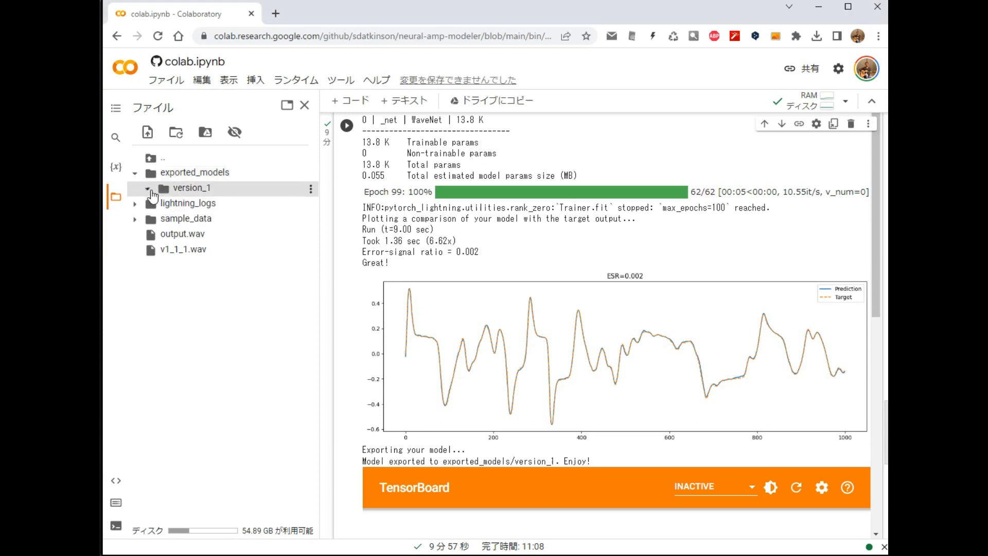
click(150, 190)
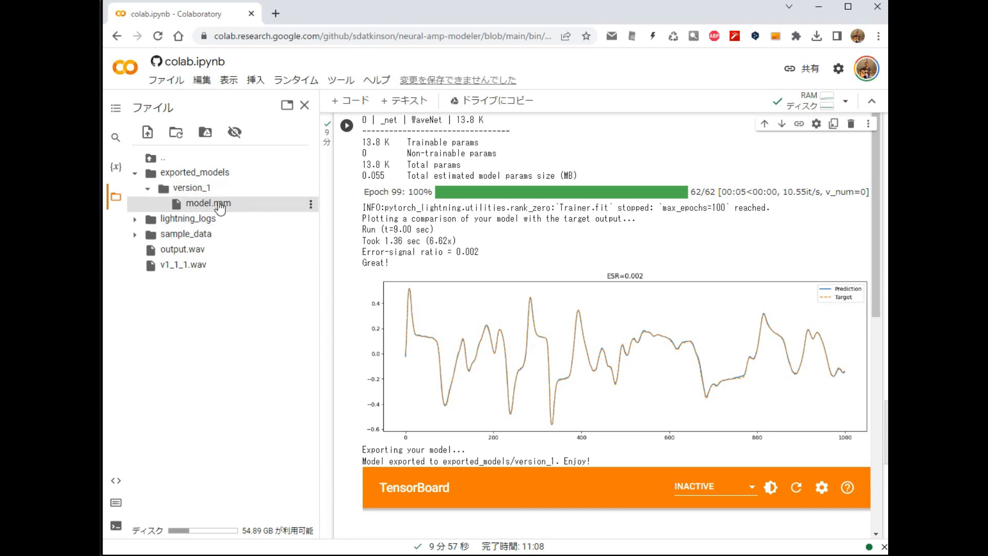
click(310, 207)
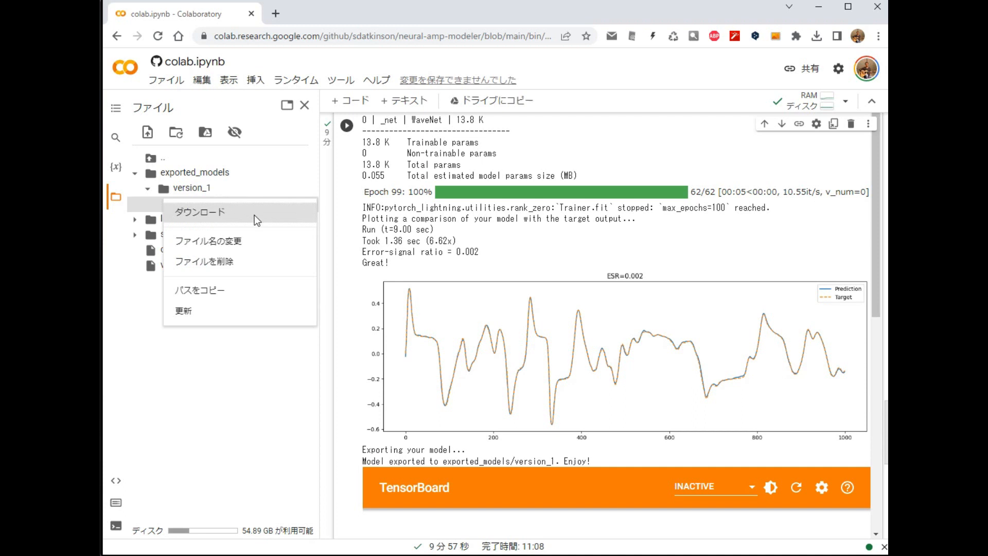
click(226, 218)
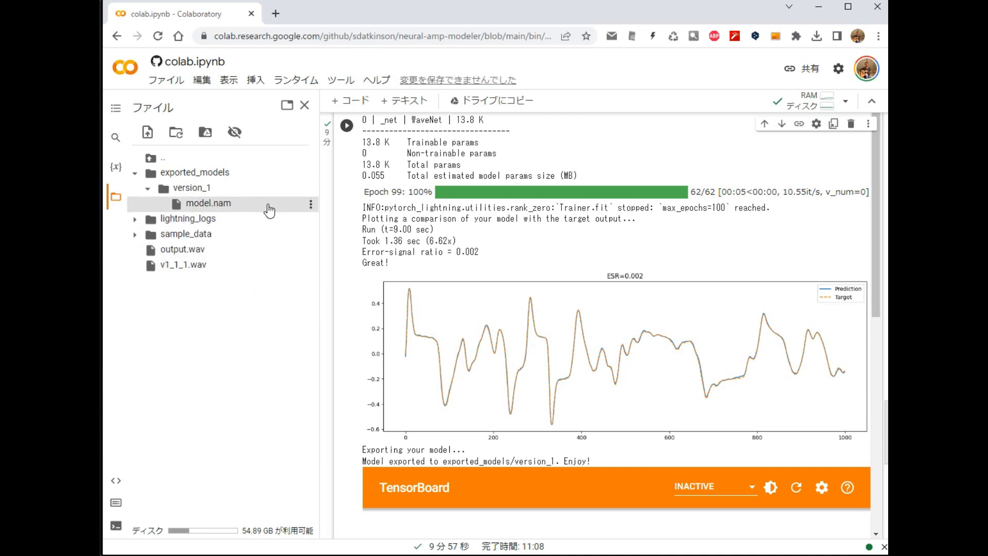
click(311, 206)
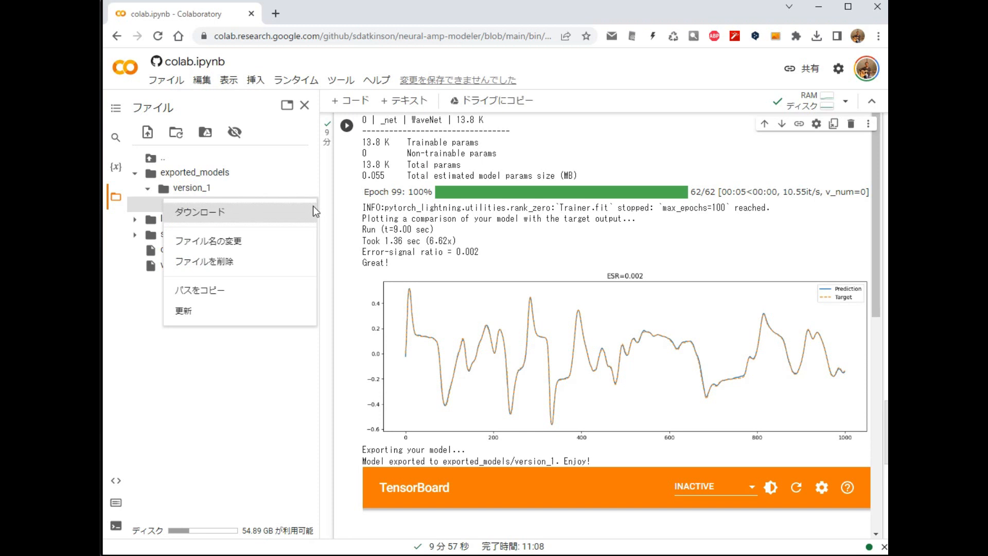
click(247, 215)
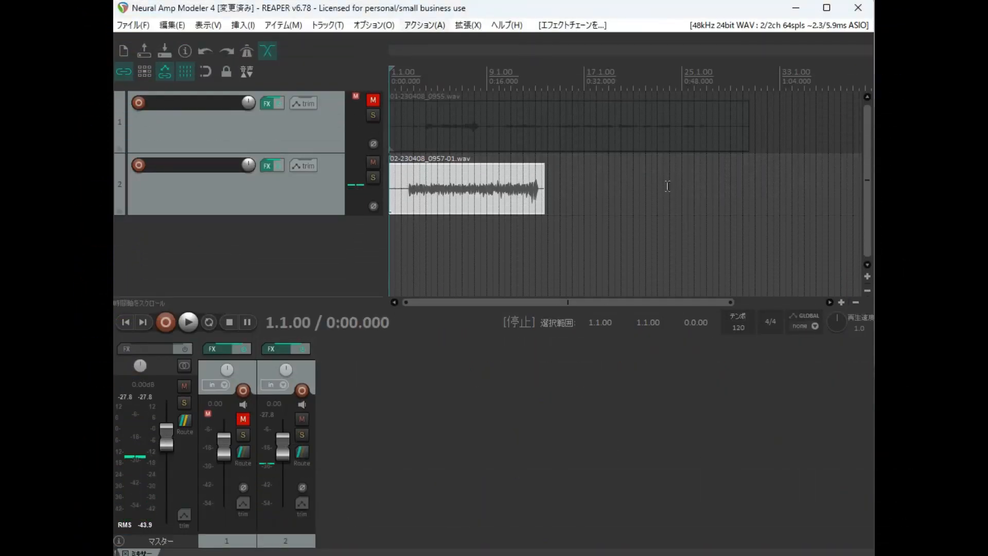
Switch to REAPER and place the edit cursor at about 0:02.5, just before the playing on track 2 starts.
click(402, 74)
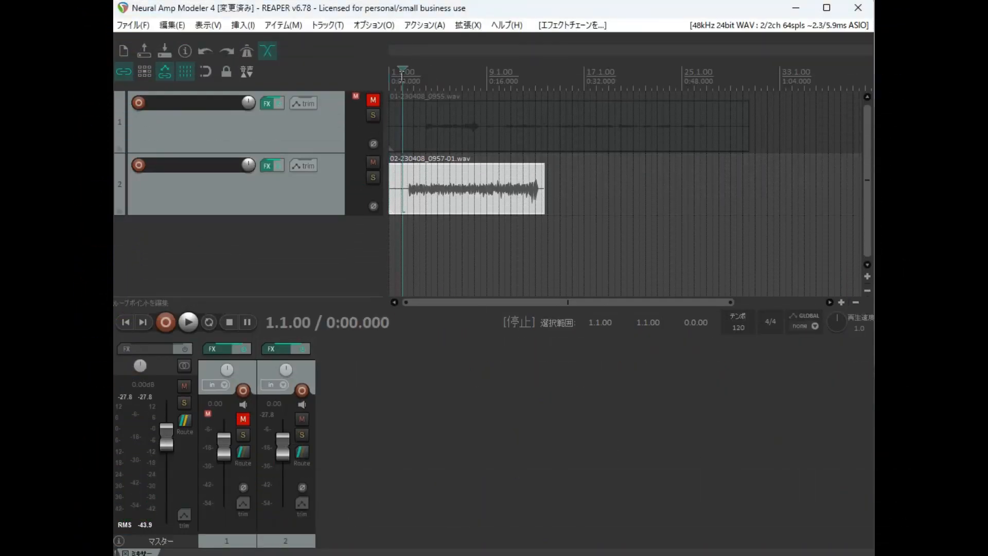
click(404, 75)
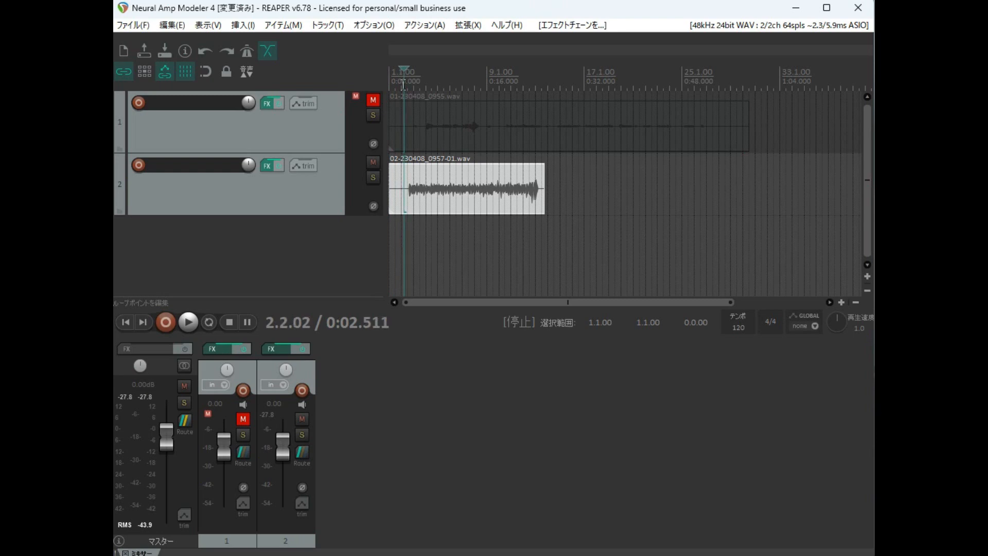
click(310, 194)
scroll(530, 235, up, 2)
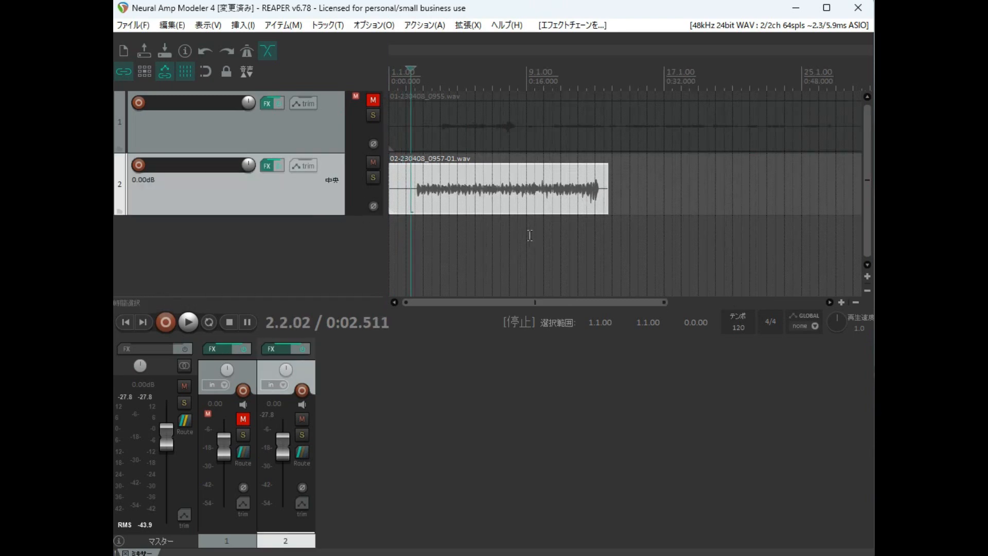
scroll(530, 235, up, 2)
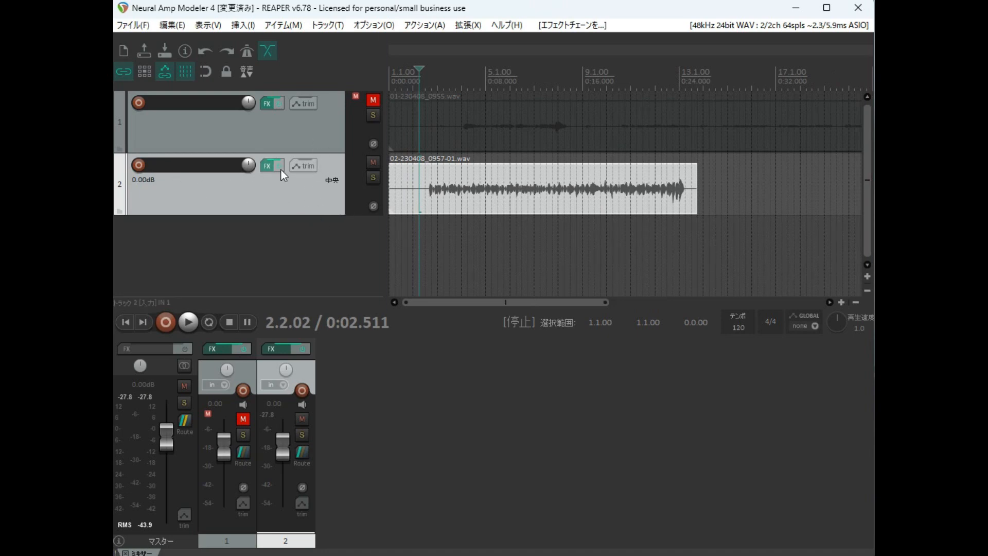
Check the Cypress TT-15 plug-in on track 2 and name the track "cypress tt 15".
click(268, 166)
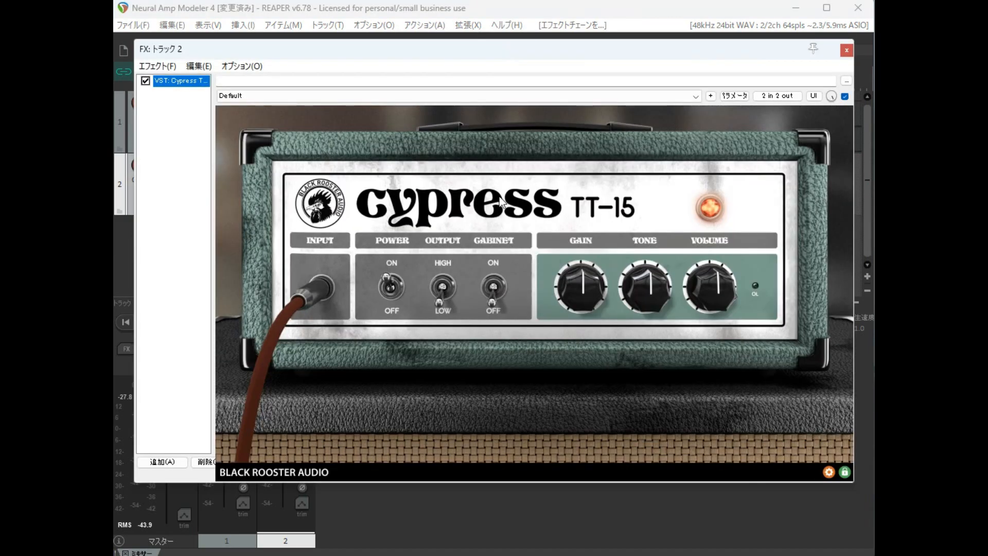
click(847, 51)
double_click(162, 165)
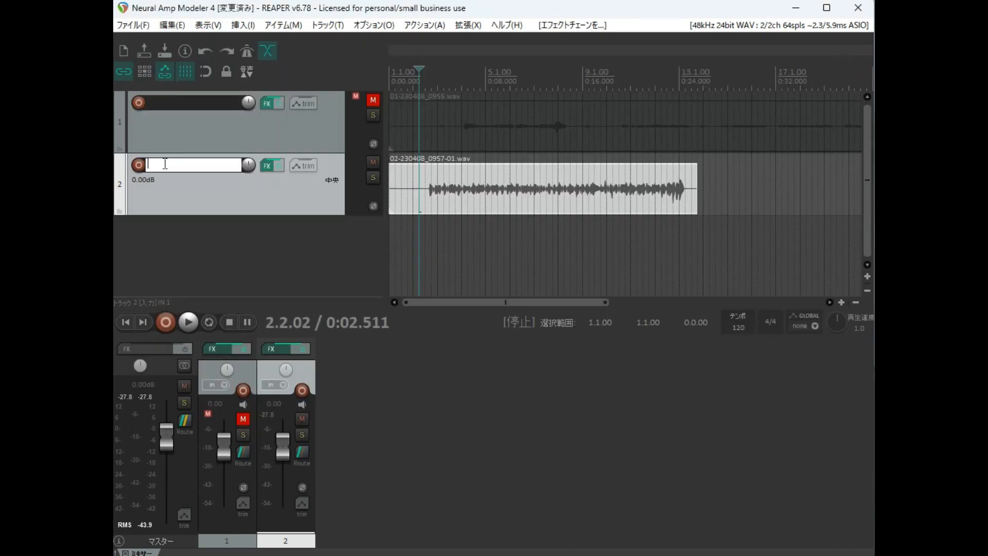
text(dc)
key(Return)
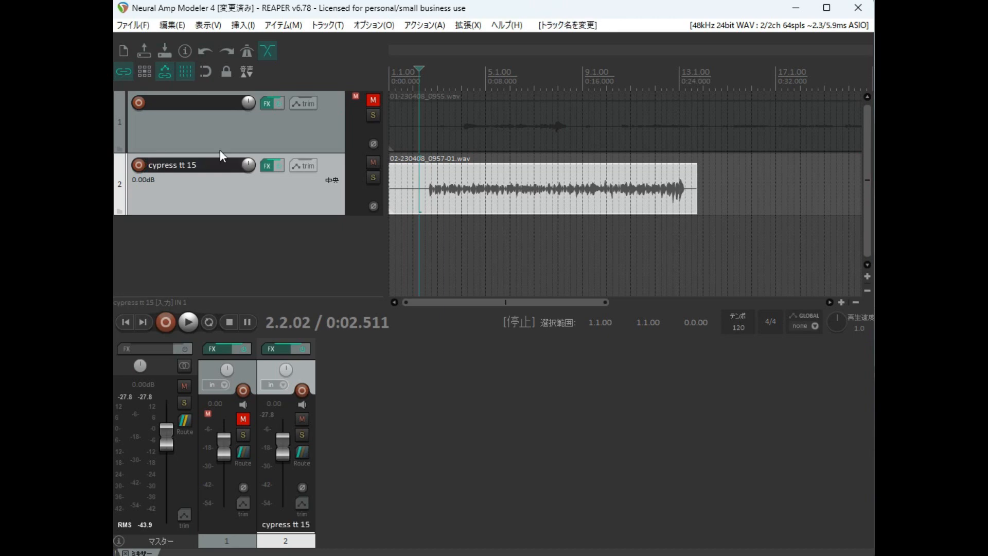
Duplicate the cypress tt 15 track and remove the Cypress TT-15 effect from the copy.
right_click(280, 190)
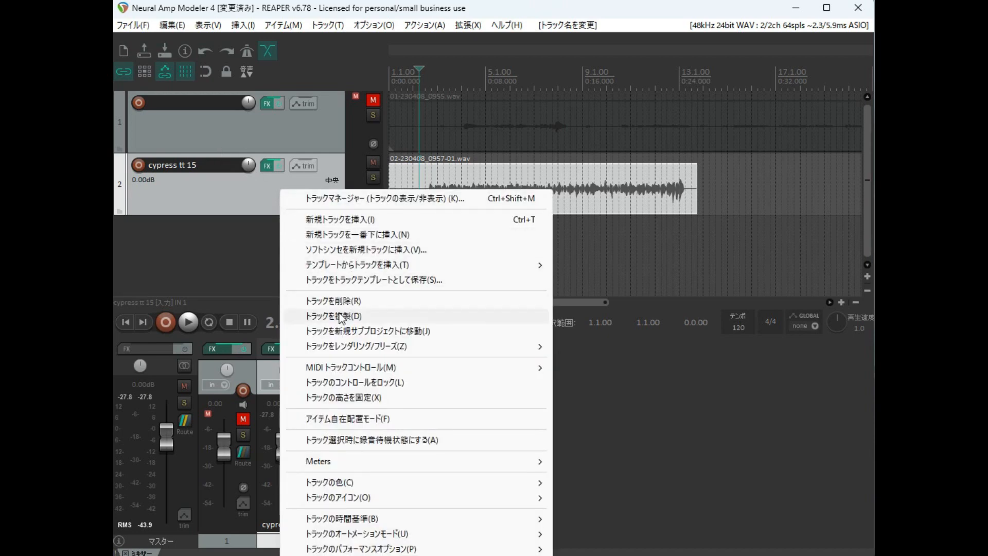
click(340, 317)
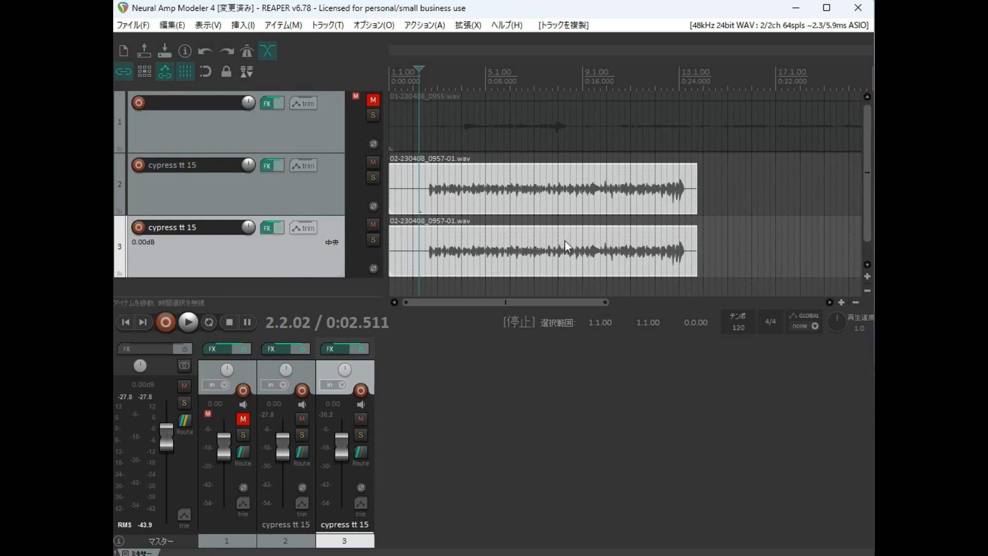
click(265, 228)
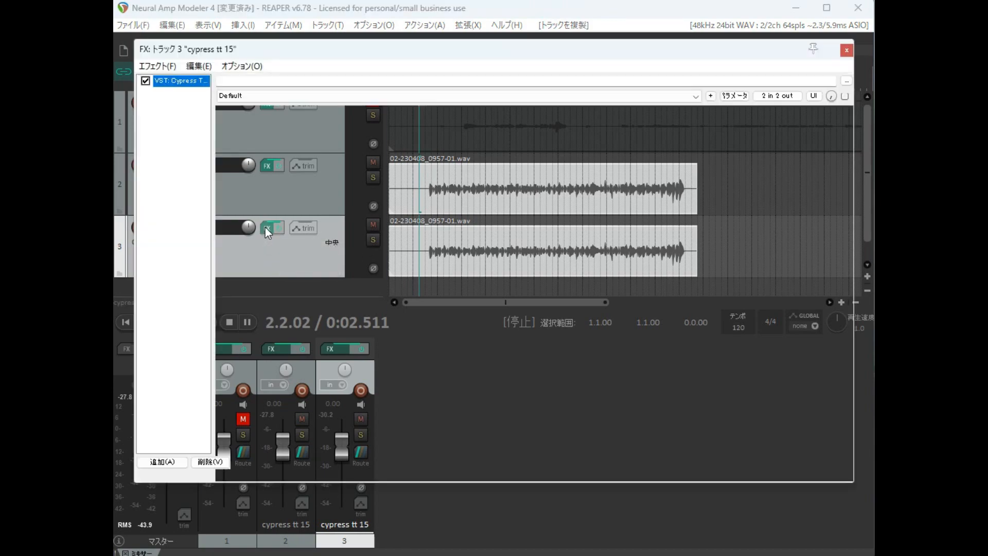
click(206, 461)
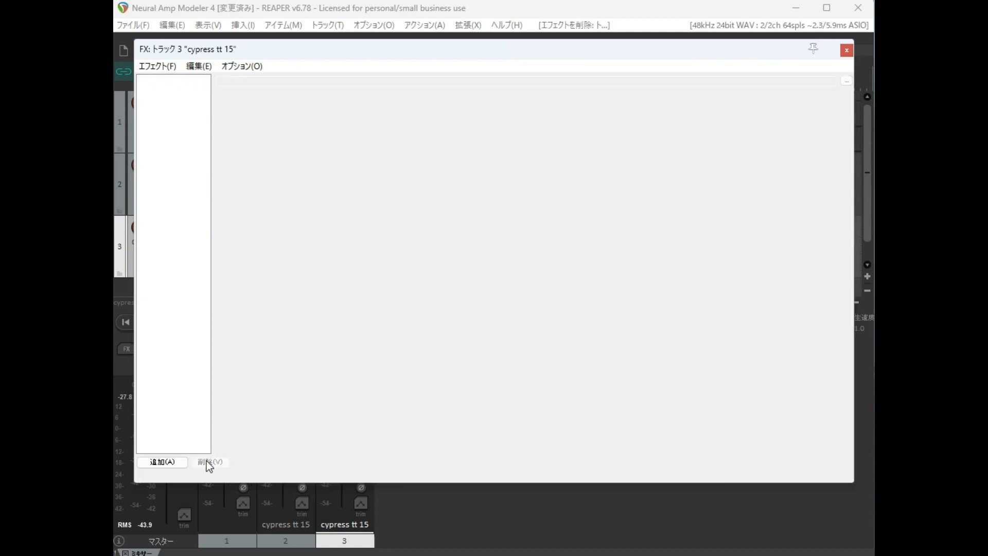
Add the VST3 NeuralAmpModeler effect to track 3.
click(170, 461)
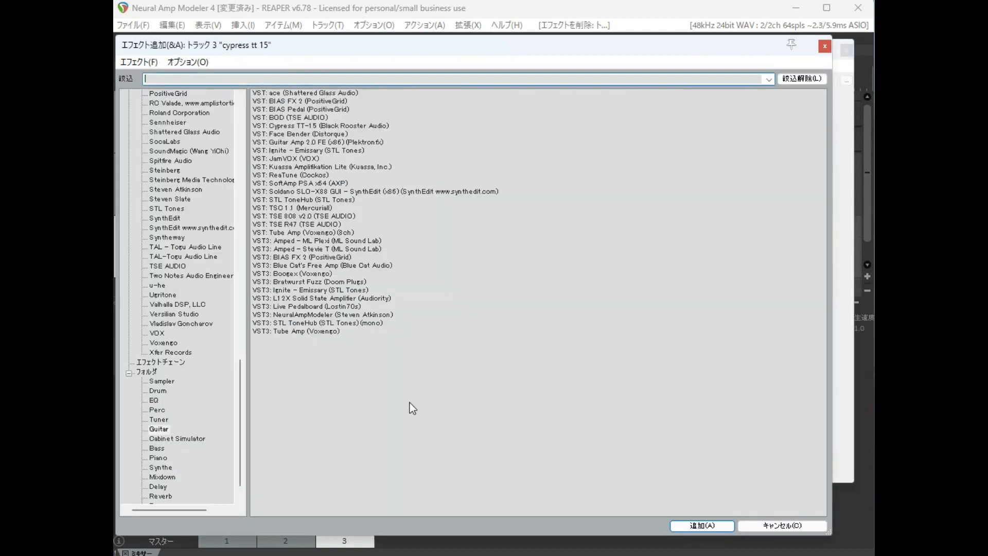
click(318, 315)
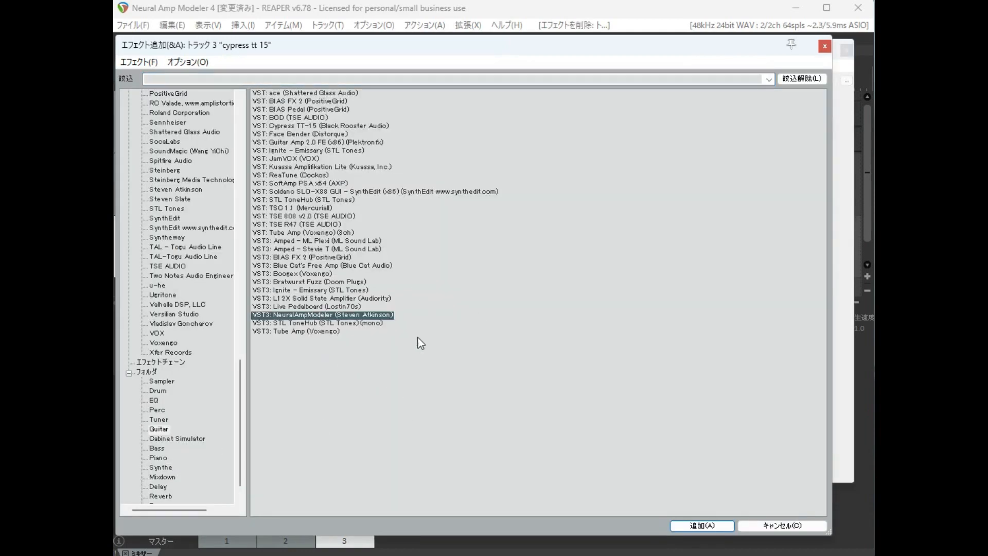
click(691, 526)
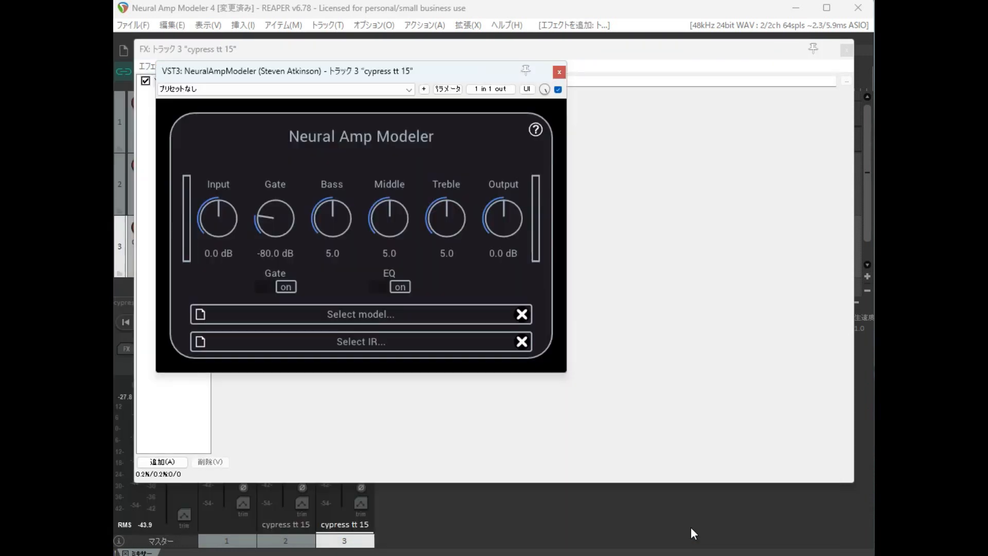
drag(454, 77, 563, 122)
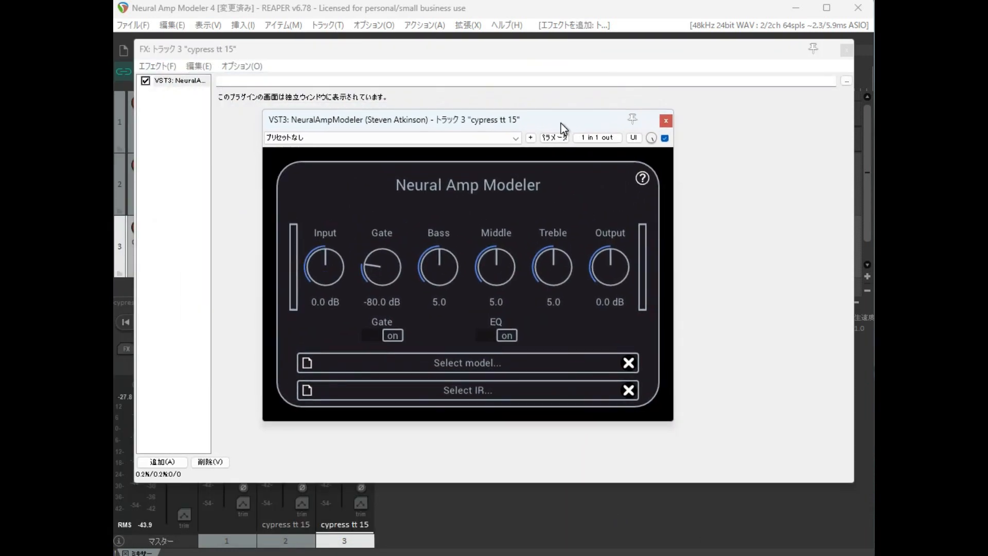
Load model.nam from the desktop as the Neural Amp Modeler model and close the plug-in and effects windows.
click(307, 363)
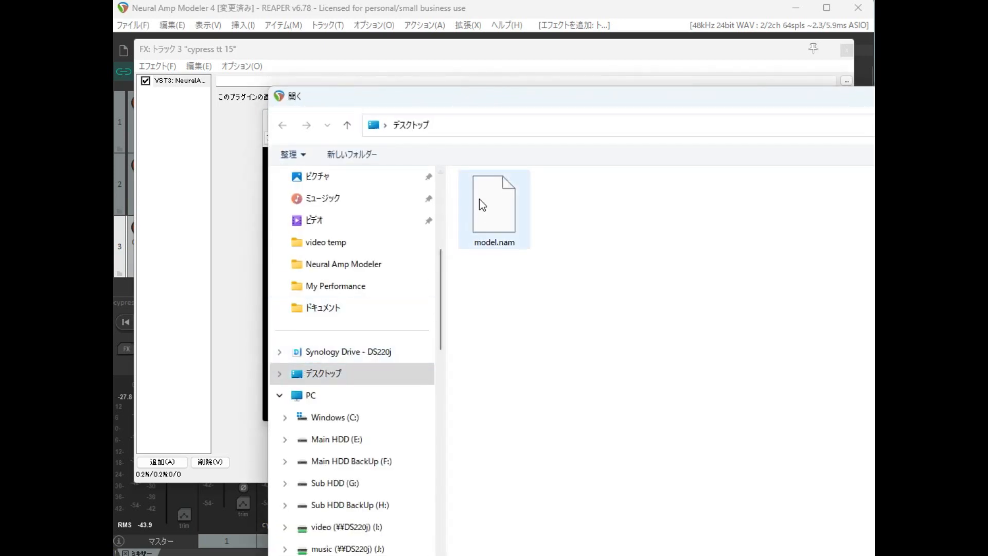
drag(407, 98, 406, 95)
click(529, 242)
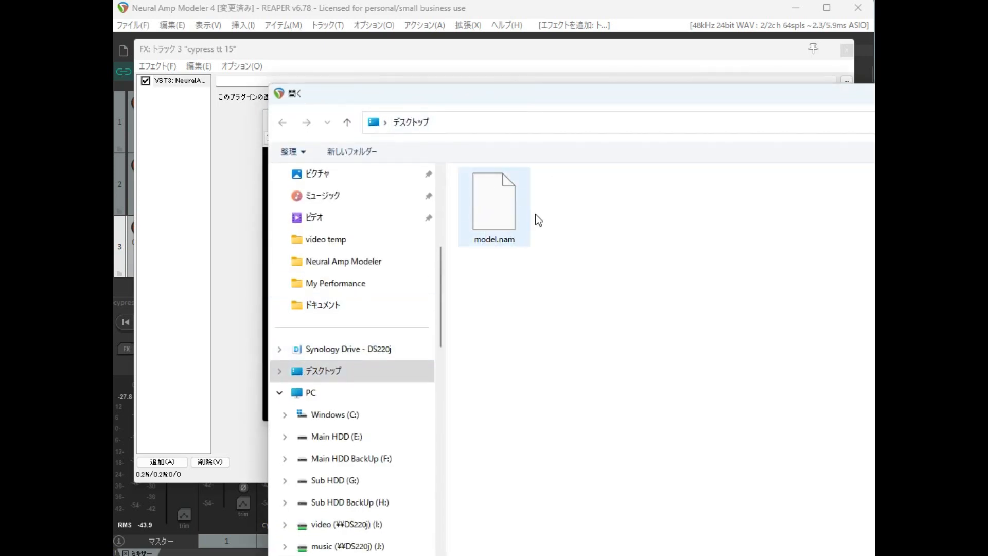
click(490, 222)
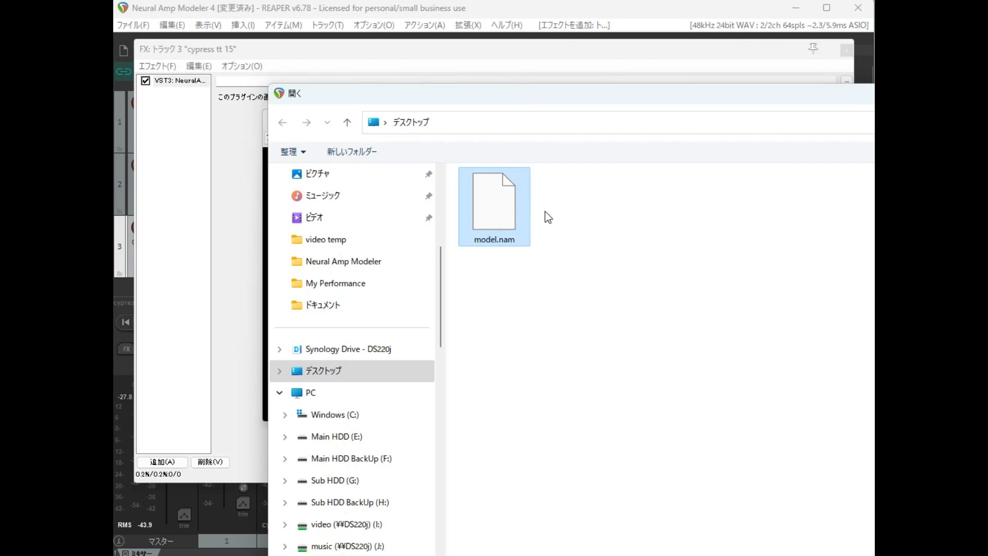
double_click(510, 205)
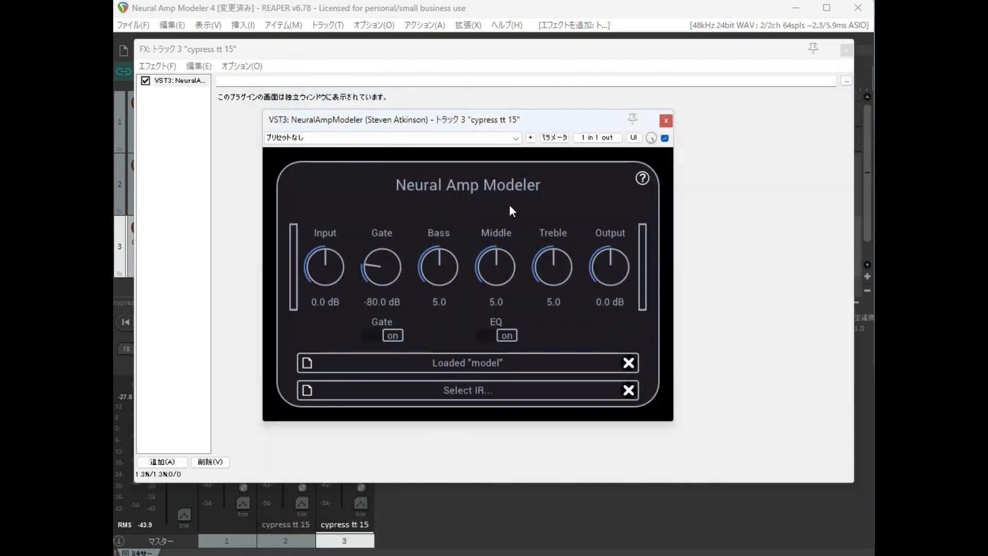
click(665, 118)
drag(504, 61, 625, 121)
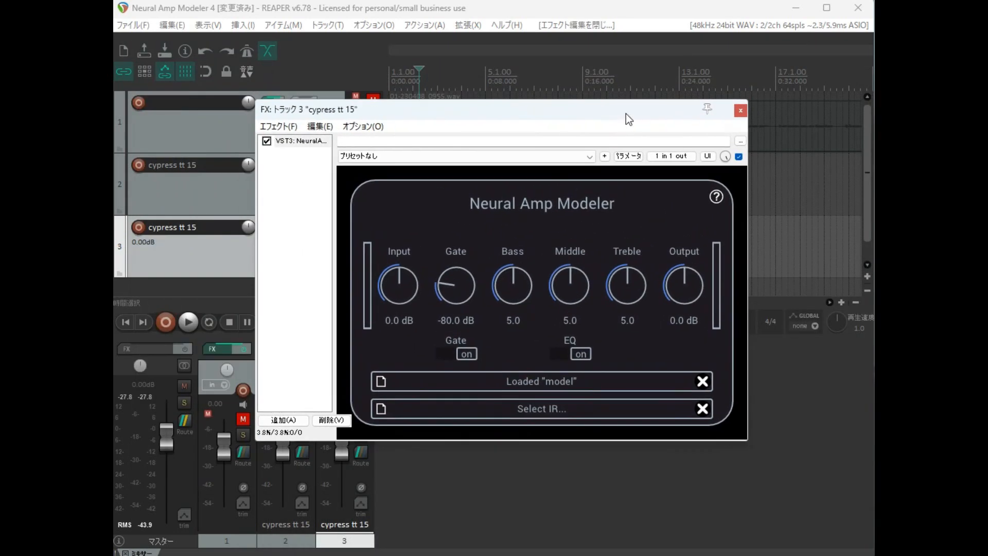
click(740, 111)
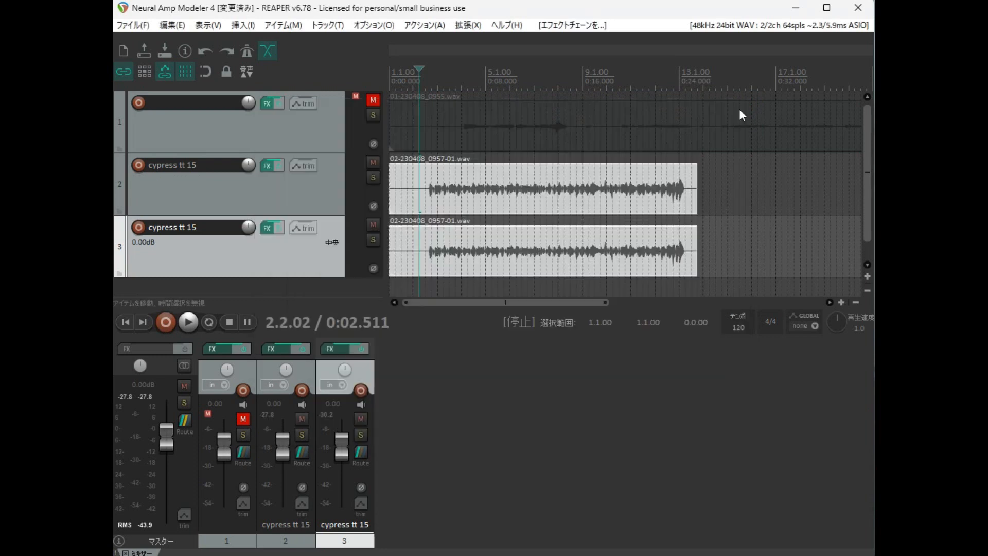
Mute track 3 and rename it "NAM".
click(561, 397)
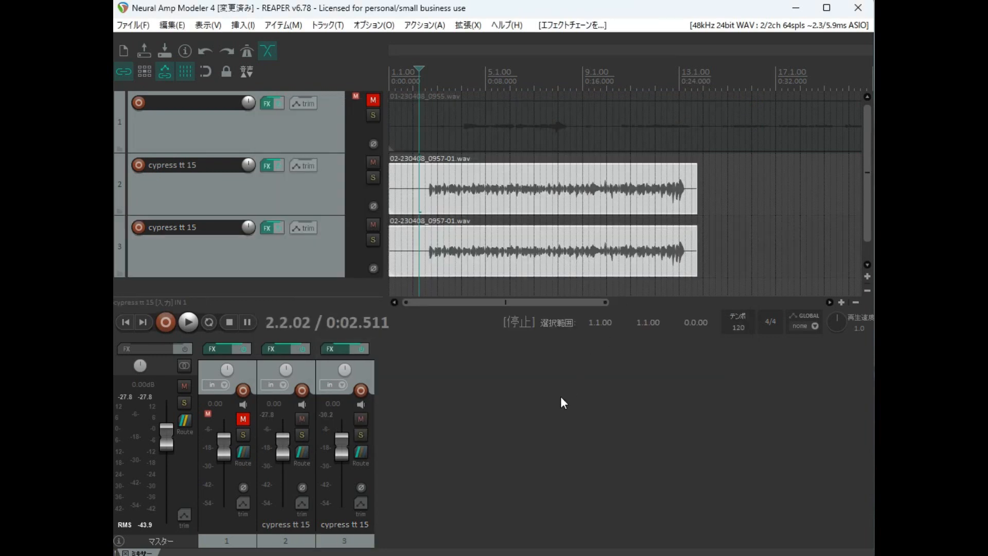
click(374, 224)
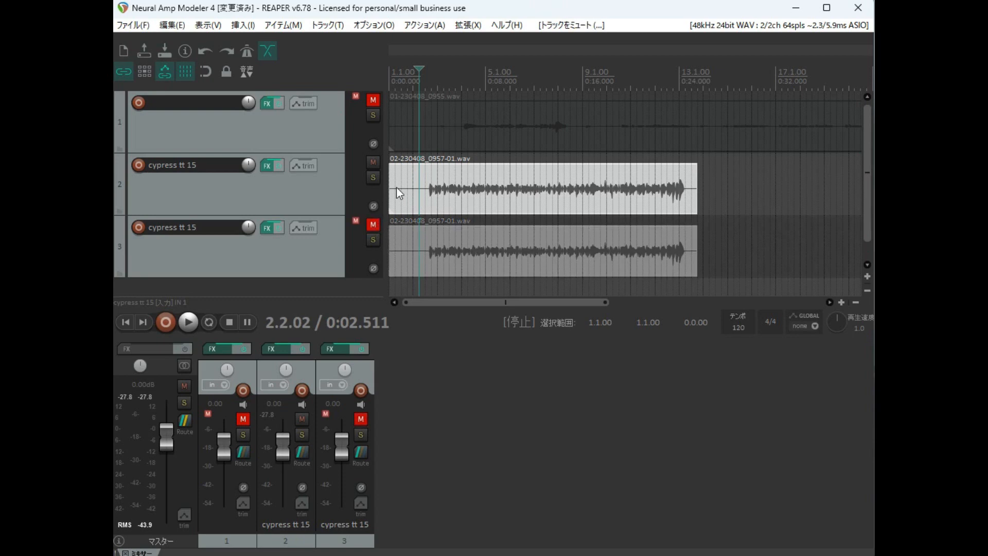
double_click(208, 226)
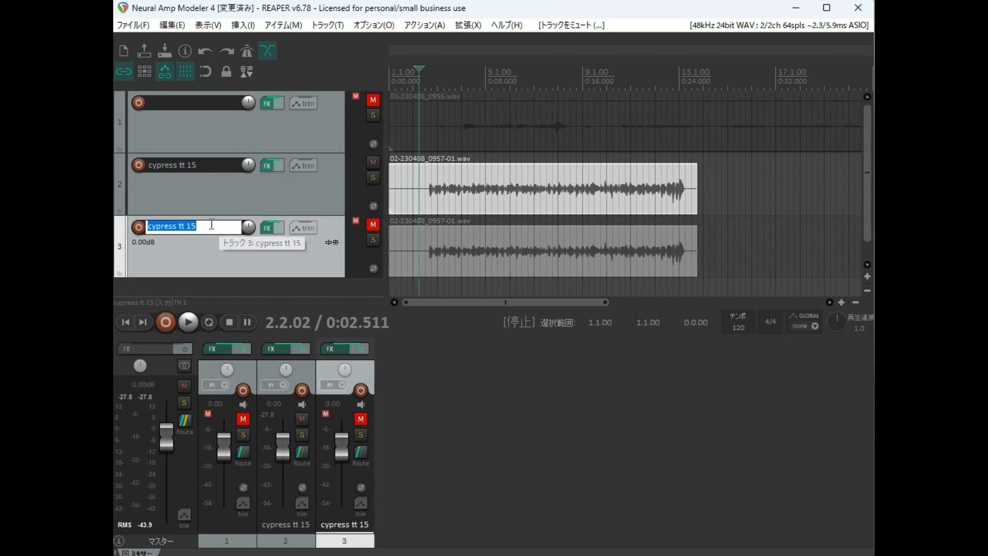
text(NAM)
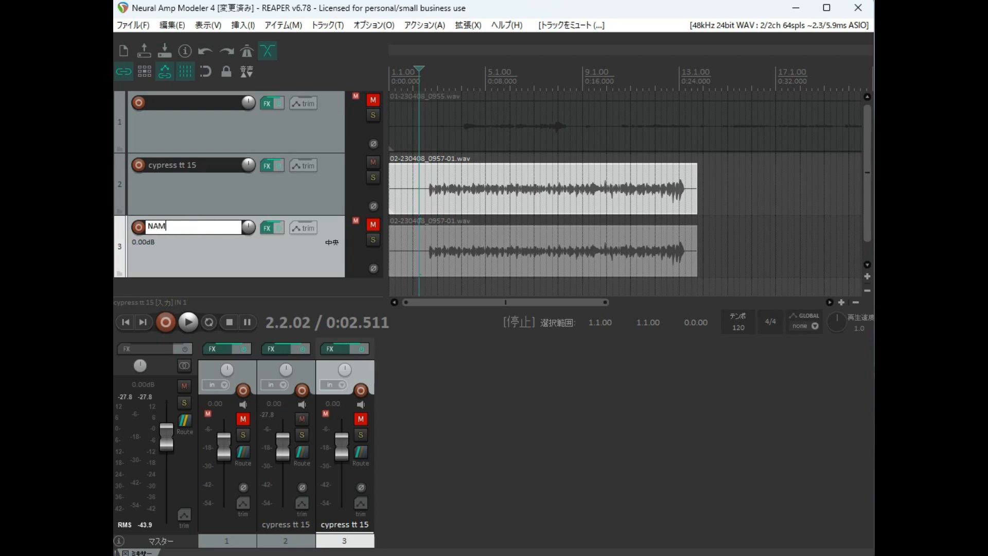
key(Return)
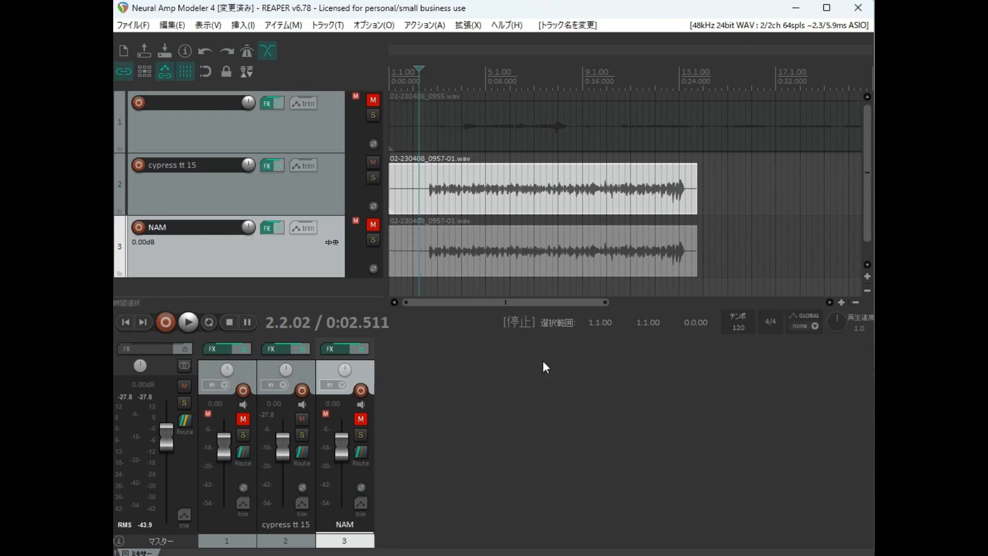
Play back the cypress tt 15 track from the edit cursor through the end of the performance.
click(588, 434)
key(space)
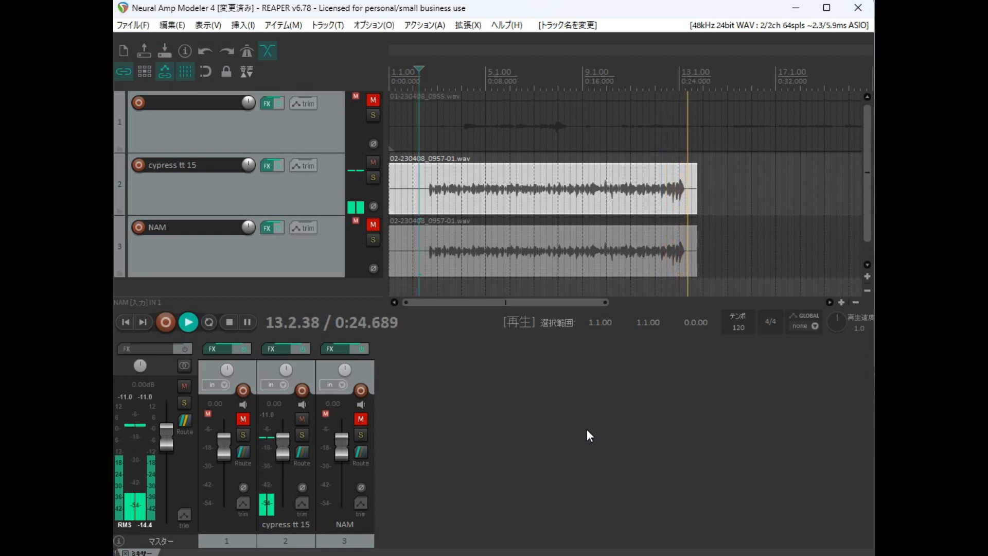
key(space)
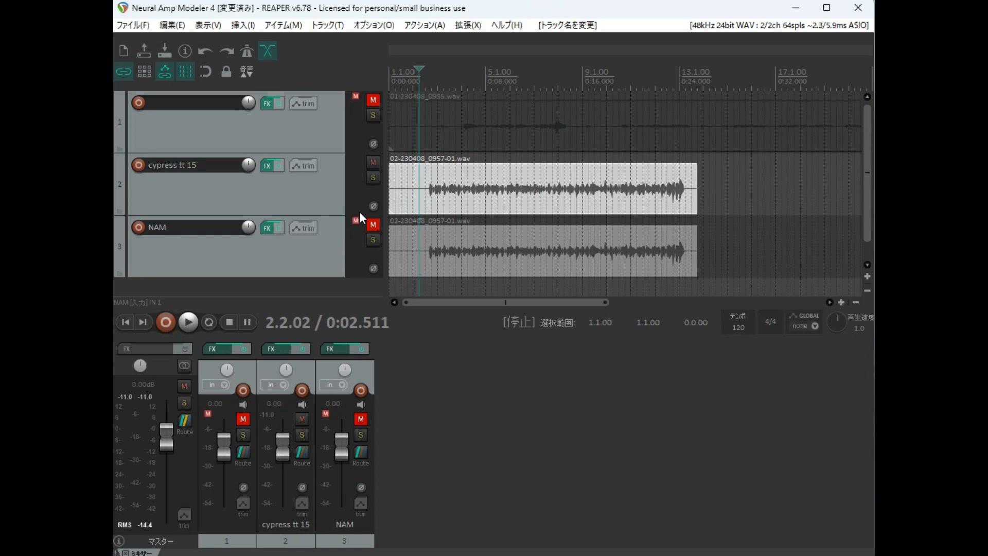
Mute the cypress tt 15 track, unmute the NAM track and start playback for comparison.
click(373, 162)
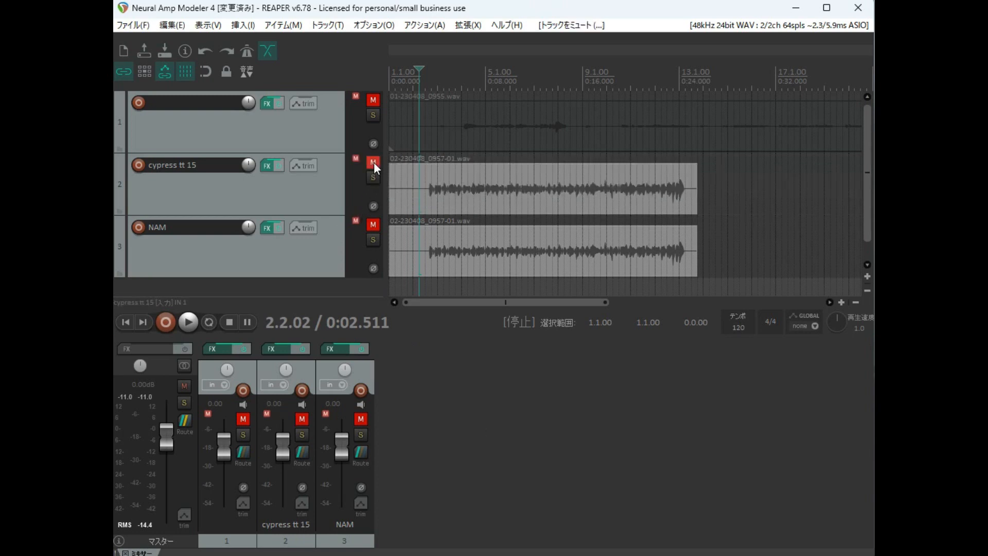
click(374, 225)
key(space)
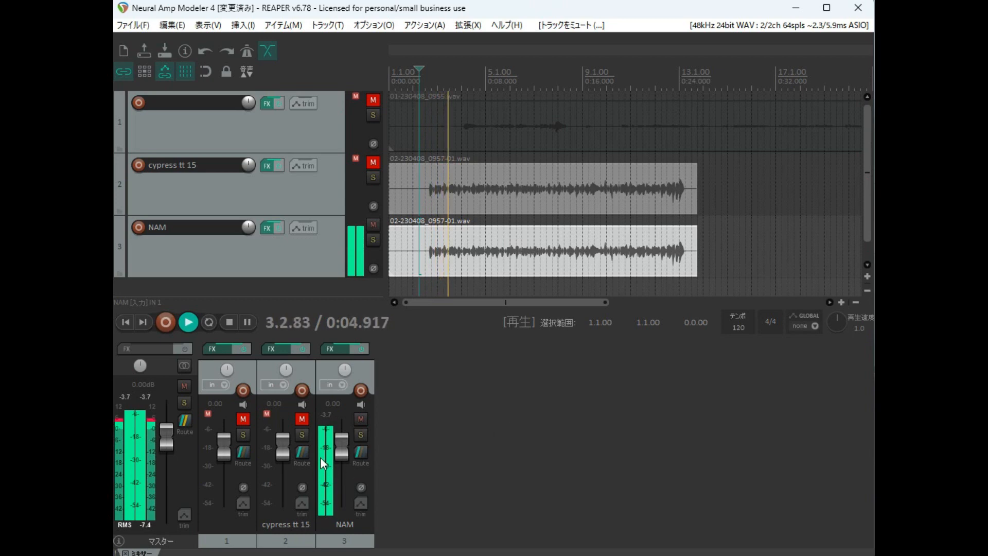
Lower the NAM track's volume to -4.62 dB while it plays.
mouse_move(346, 453)
scroll(346, 453, down, 3)
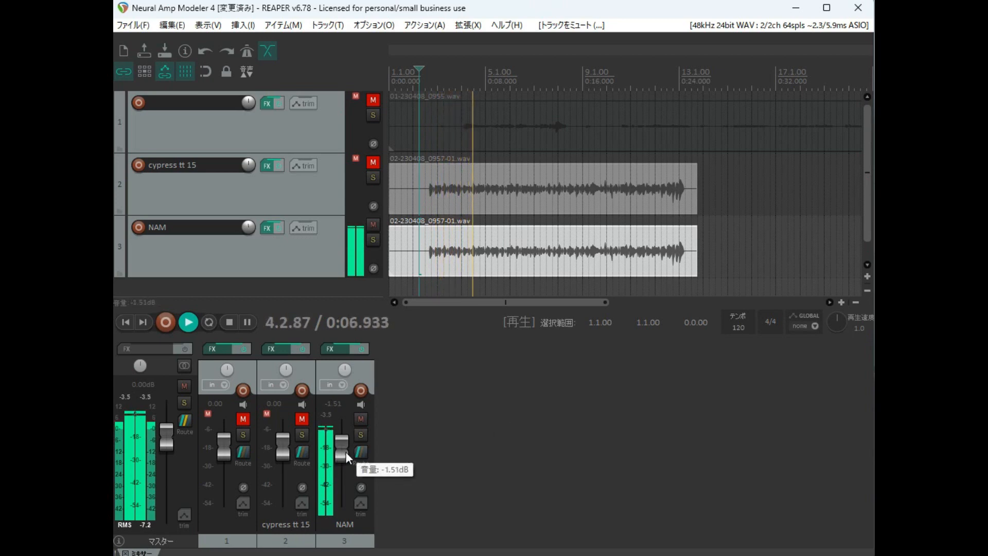
scroll(346, 451, down, 3)
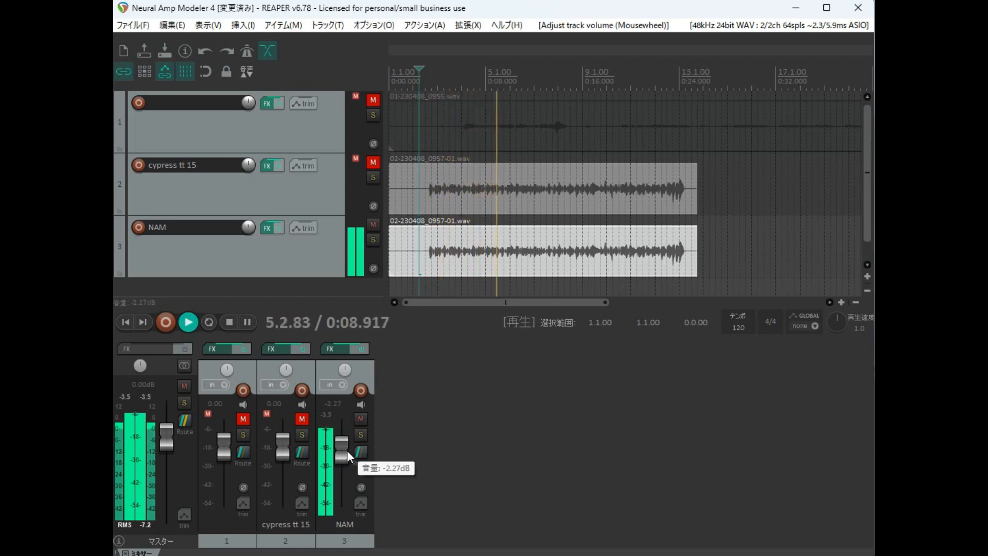
scroll(347, 446, down, 2)
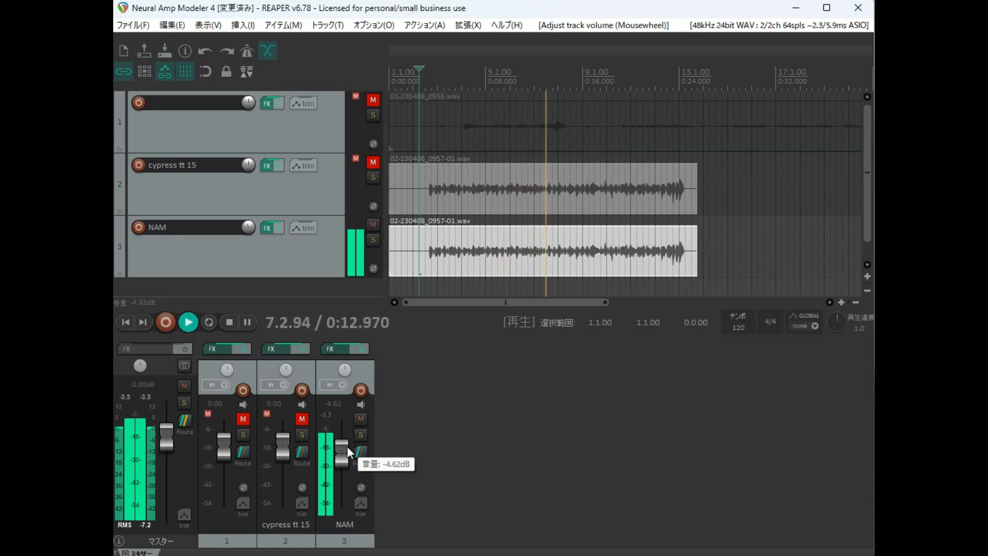
scroll(347, 445, down, 2)
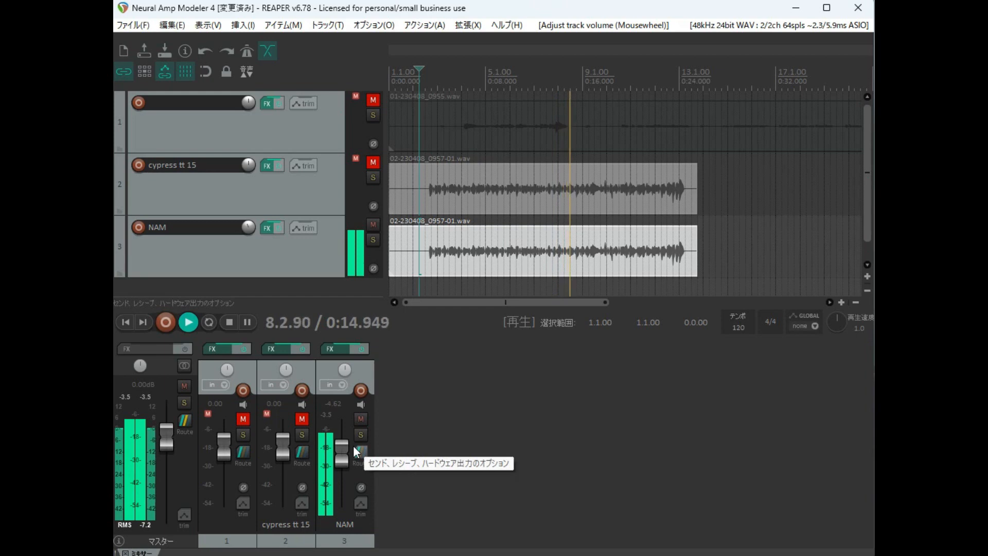